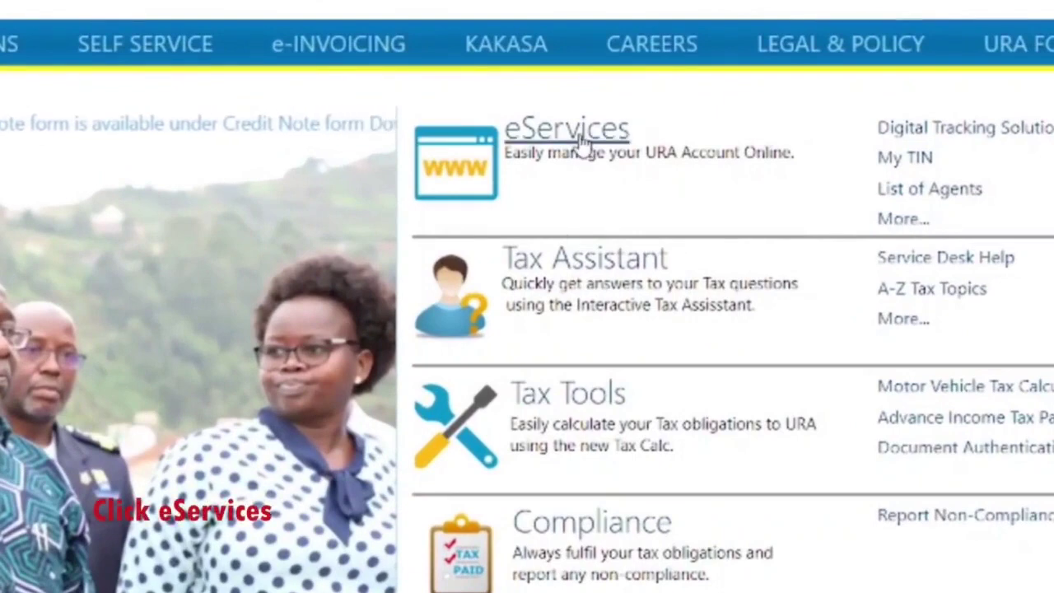
Open the URA eServices page, then its Payment Registration form.
{"action": "left_click", "coordinate": [581, 144]}
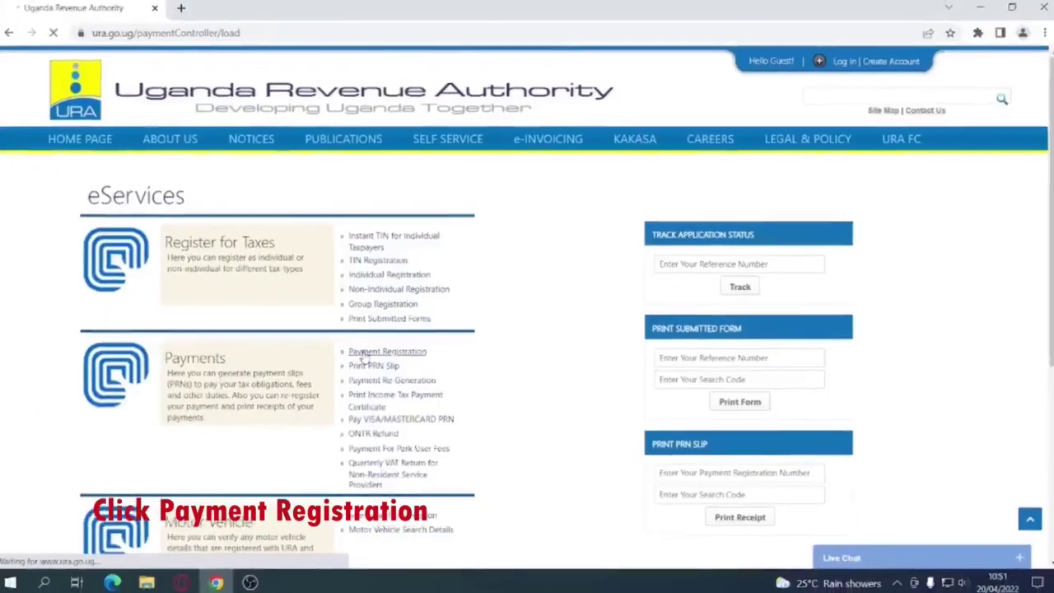
{"action": "left_click", "coordinate": [528, 276]}
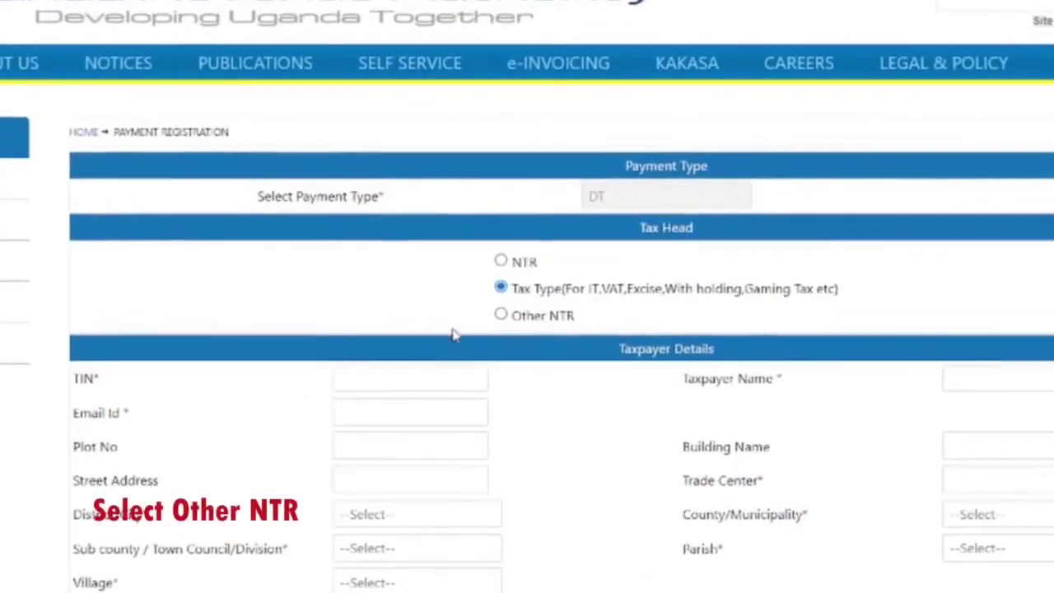
Choose Other NTR as tax head, enter taxpayer name PIPER LIMITED, and set district KAMPALA.
{"action": "left_click", "coordinate": [502, 316]}
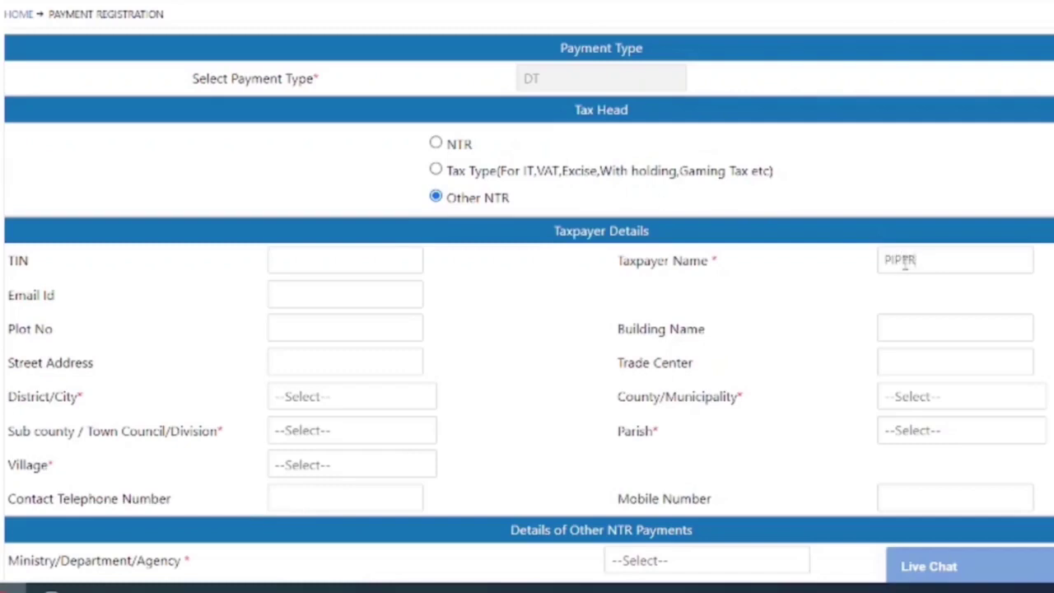
{"action": "type", "text": "LI"}
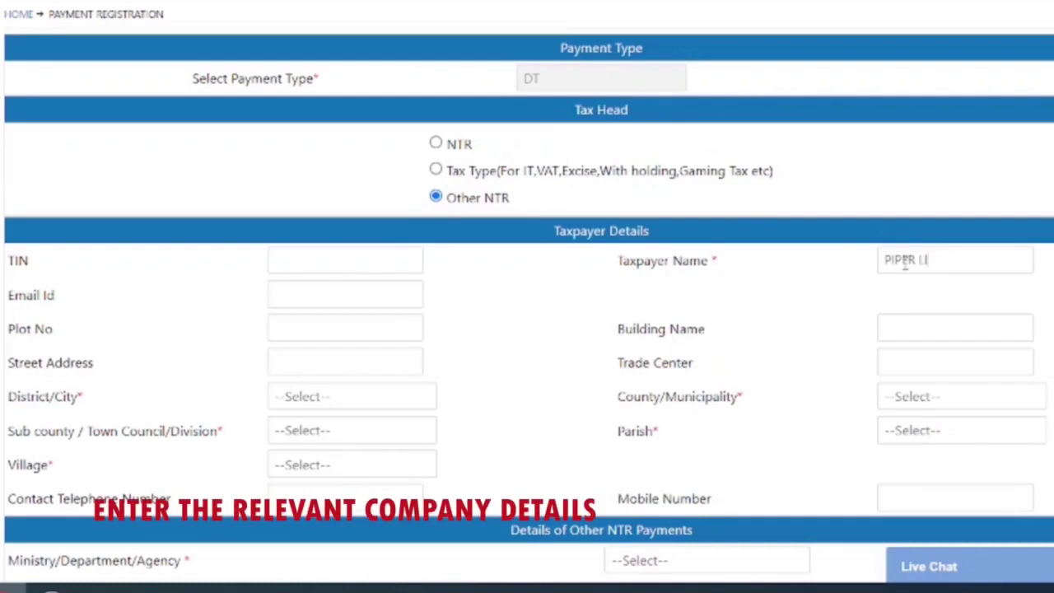
{"action": "type", "text": "MITED"}
{"action": "left_click", "coordinate": [302, 396]}
{"action": "scroll", "coordinate": [305, 366], "scroll_direction": "down", "scroll_amount": 9}
{"action": "left_click", "coordinate": [304, 354]}
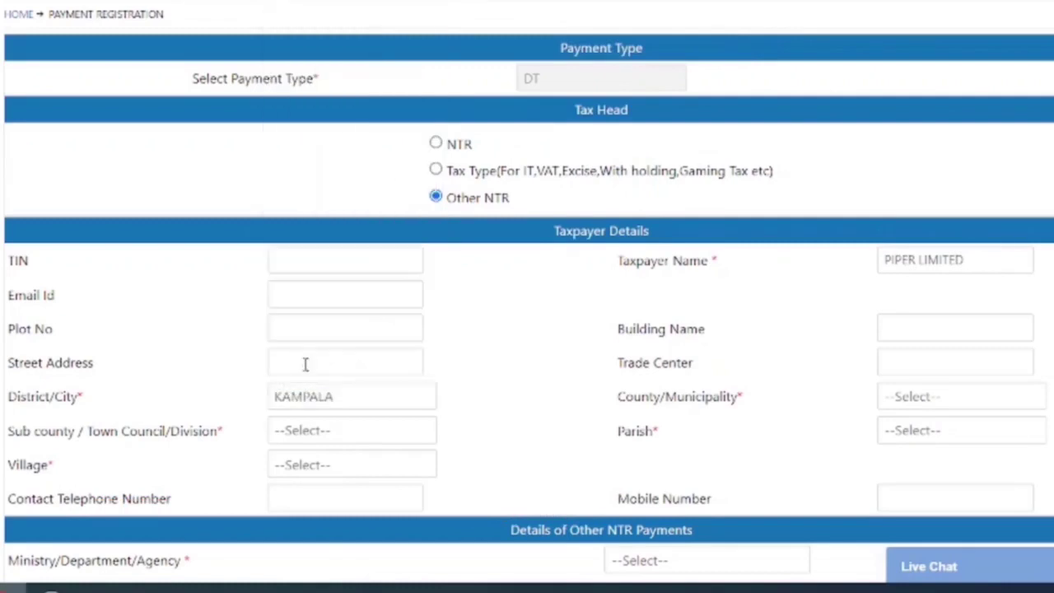
Set county and sub county to NAKAWA DIVISION, parish NAKAWA, village SENTAMU KAVULE.
{"action": "left_click", "coordinate": [960, 399]}
{"action": "left_click", "coordinate": [955, 529]}
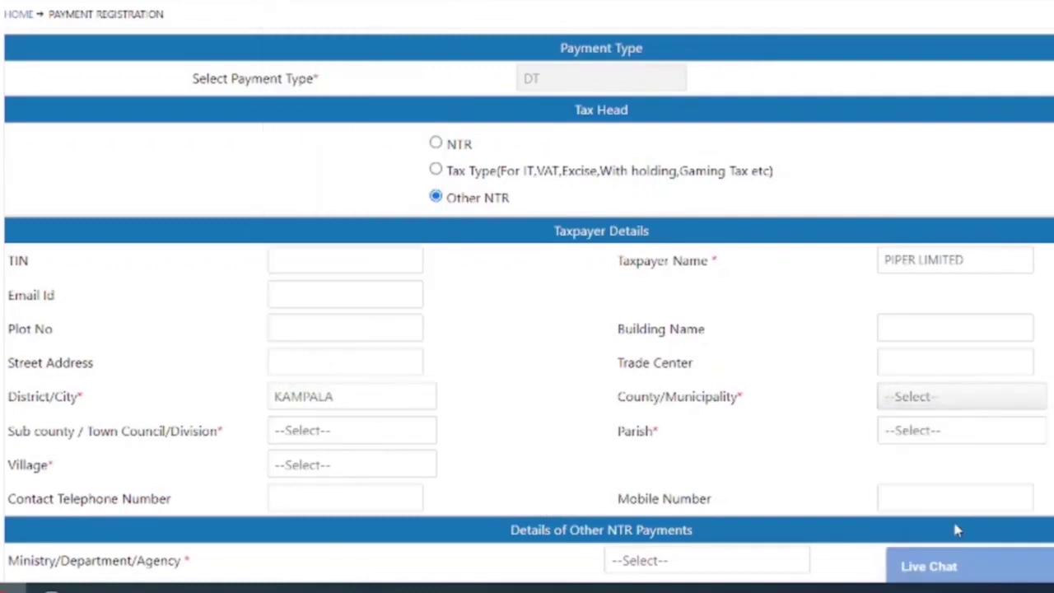
{"action": "left_click", "coordinate": [370, 434]}
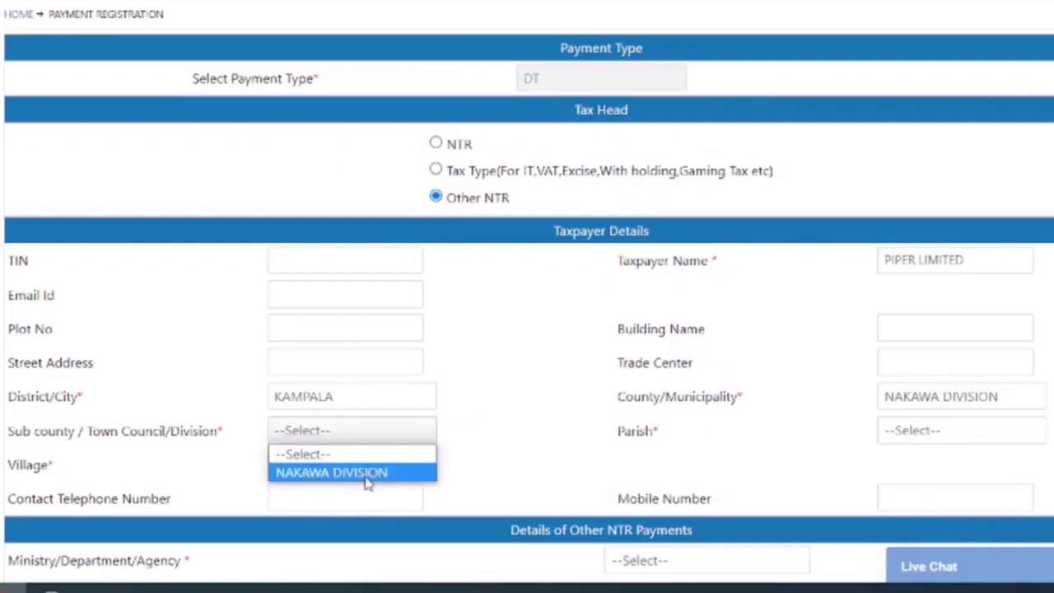
{"action": "left_click", "coordinate": [367, 476]}
{"action": "left_click", "coordinate": [916, 441]}
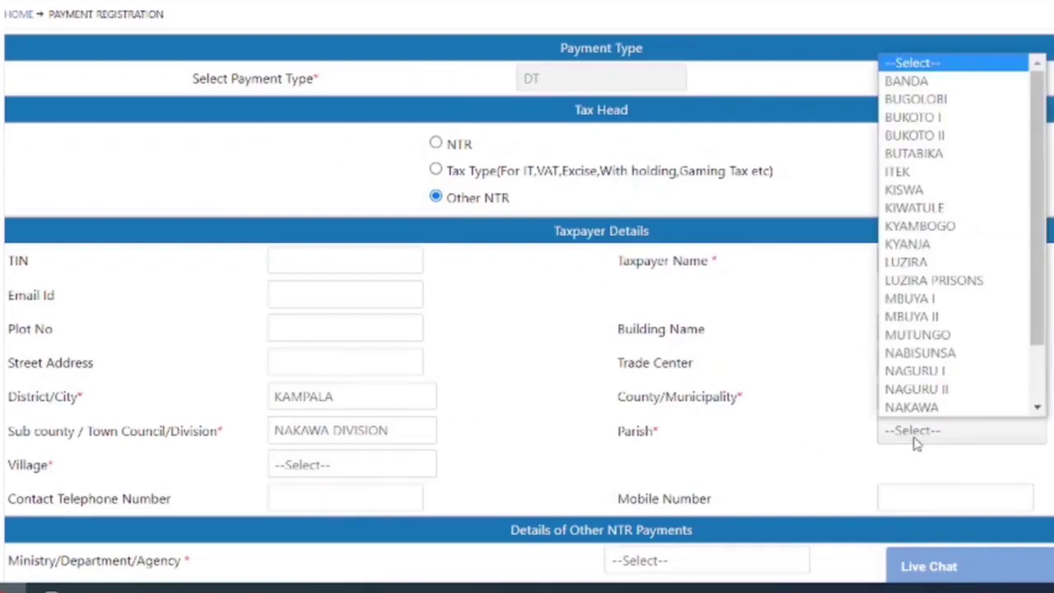
{"action": "scroll", "coordinate": [921, 408], "scroll_direction": "down", "scroll_amount": 1}
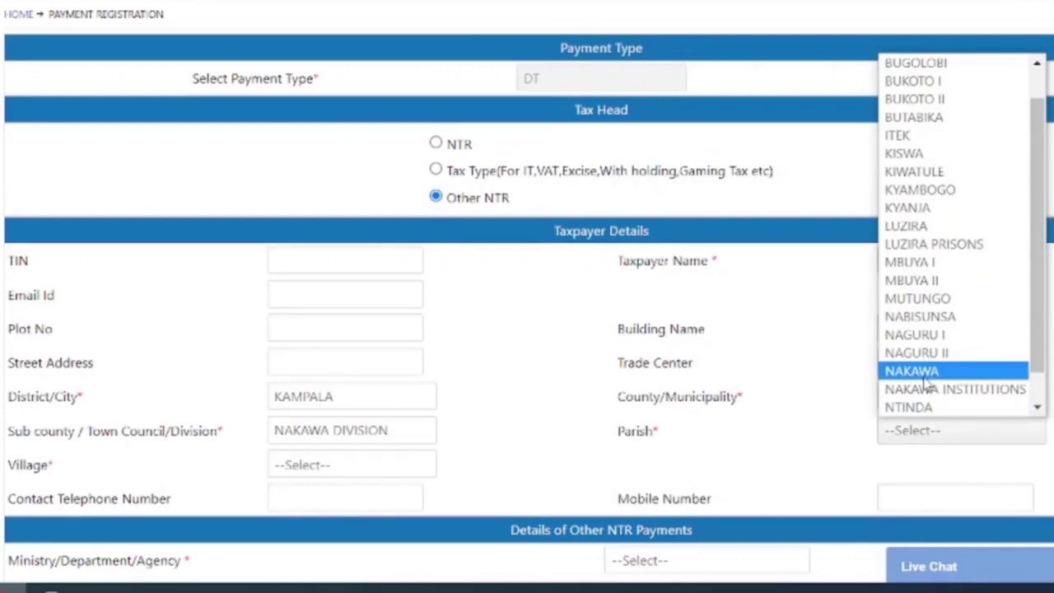
{"action": "left_click", "coordinate": [925, 375]}
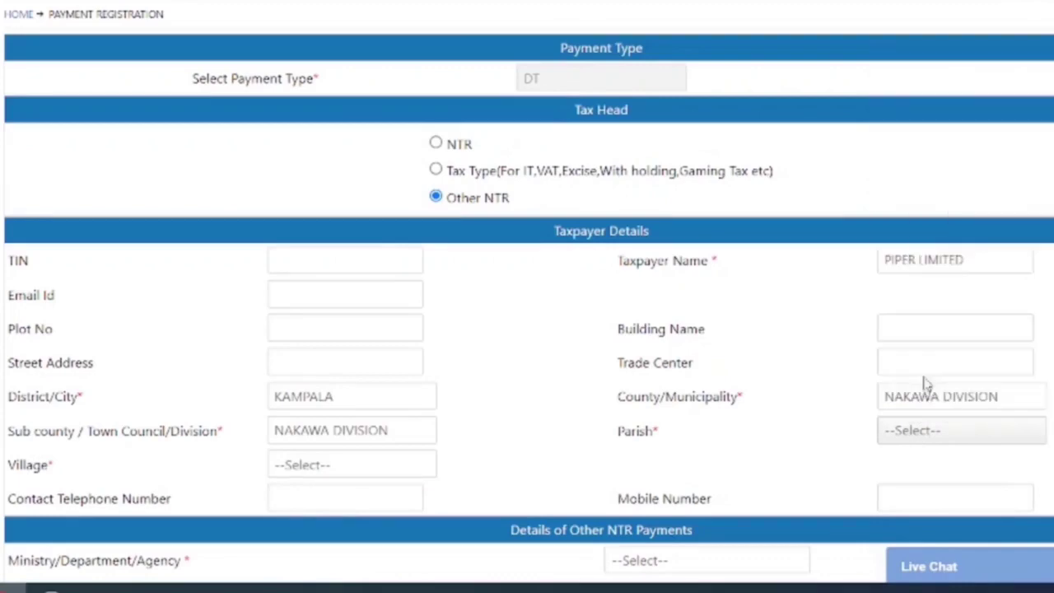
{"action": "left_click", "coordinate": [314, 466]}
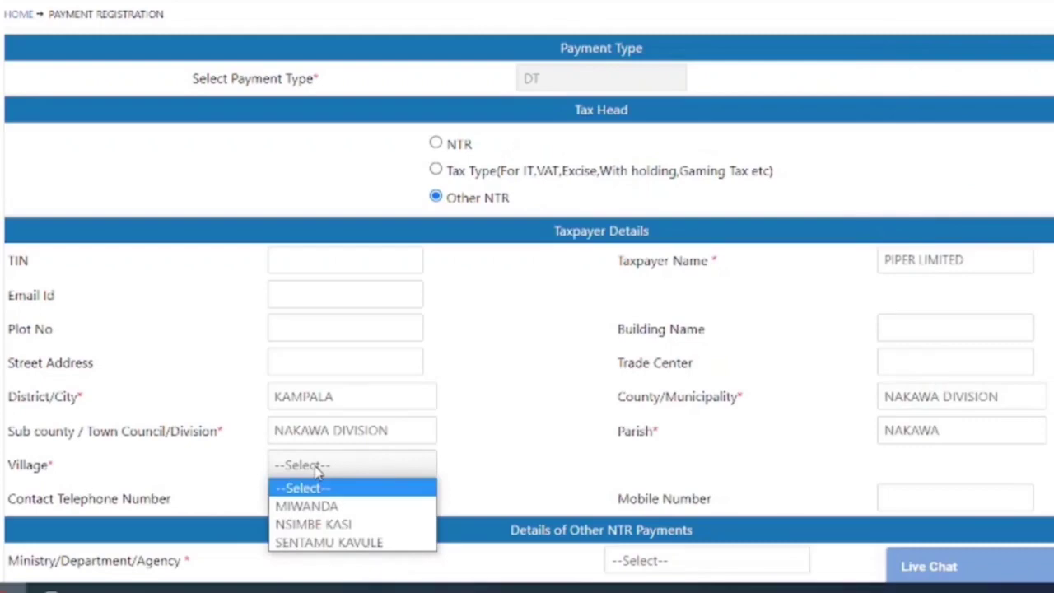
{"action": "left_click", "coordinate": [356, 542]}
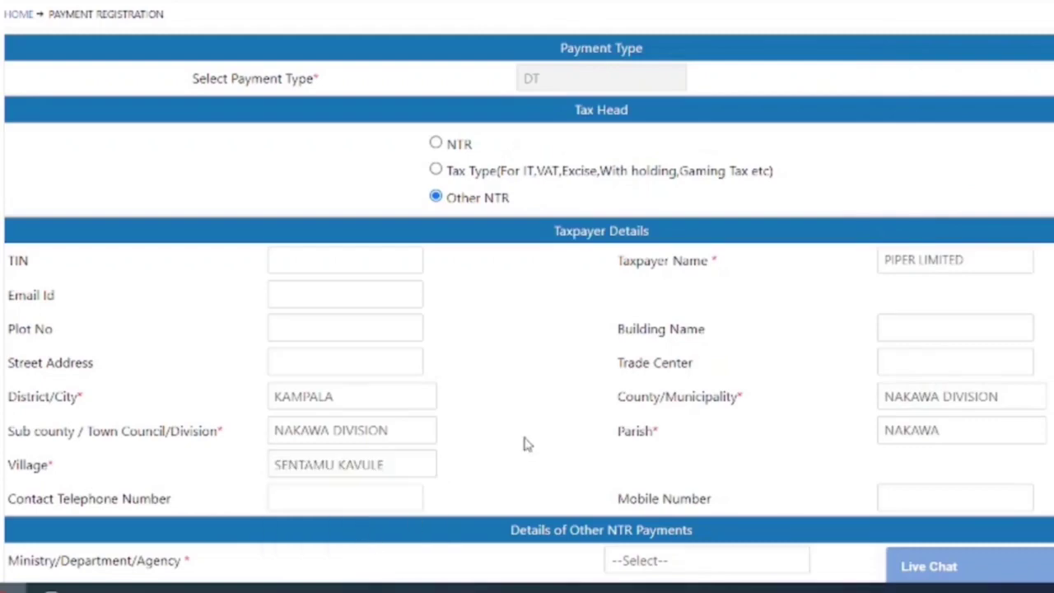
{"action": "scroll", "coordinate": [468, 324], "scroll_direction": "down", "scroll_amount": 3}
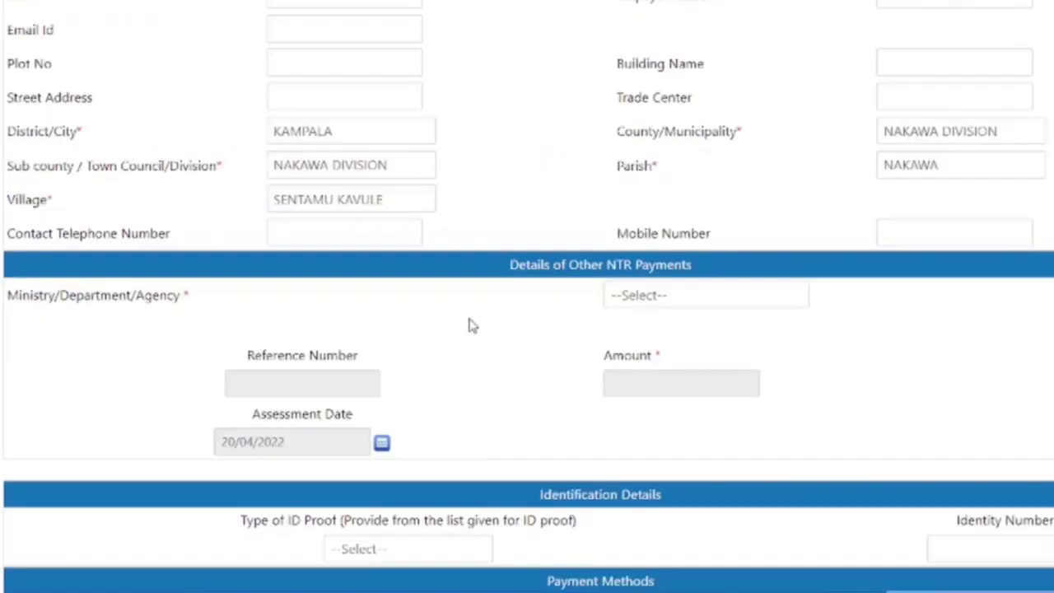
Select NITA-U, category DPO, sub category REGISTER, and tax head Application for Register.
{"action": "left_click", "coordinate": [656, 306]}
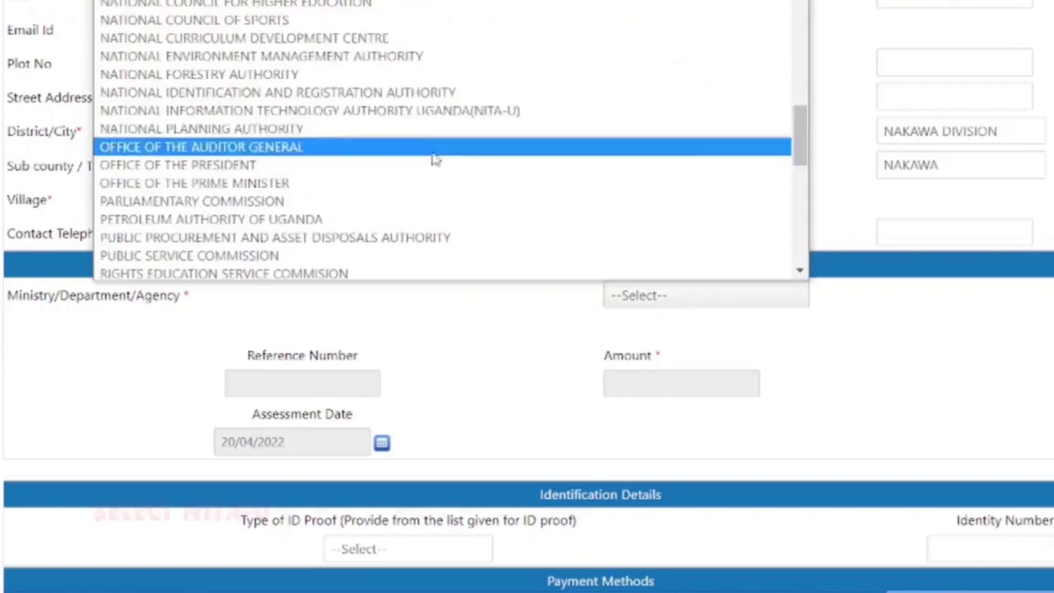
{"action": "left_click", "coordinate": [368, 112]}
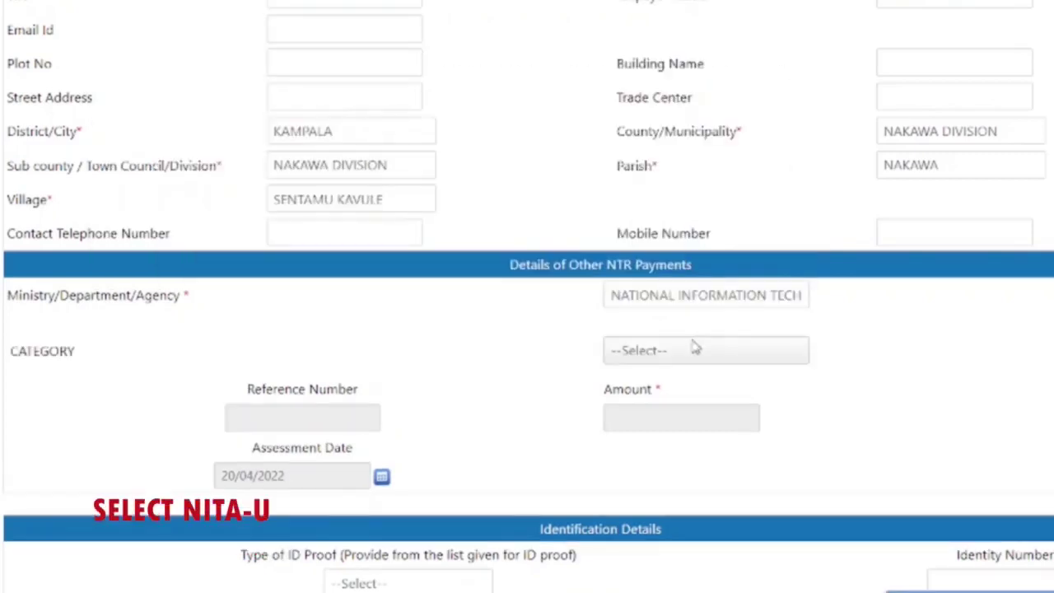
{"action": "left_click", "coordinate": [691, 363]}
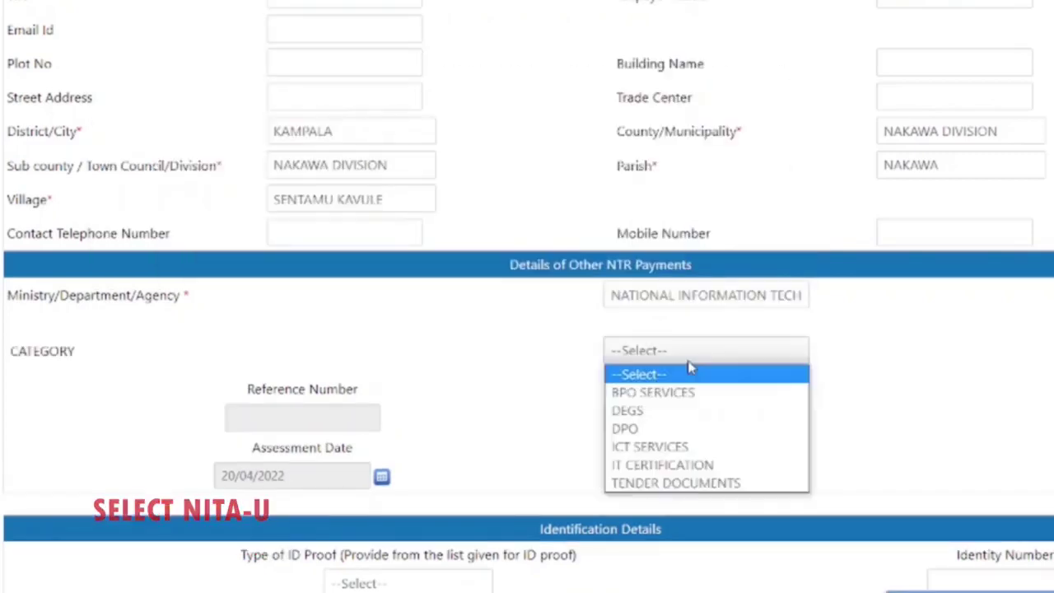
{"action": "left_click", "coordinate": [669, 434]}
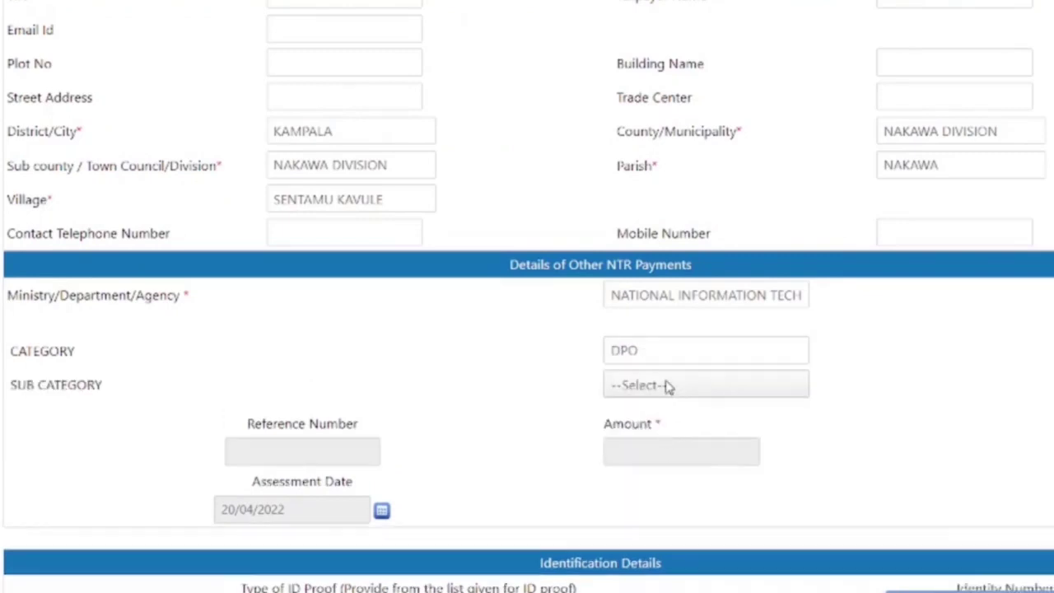
{"action": "left_click", "coordinate": [669, 387]}
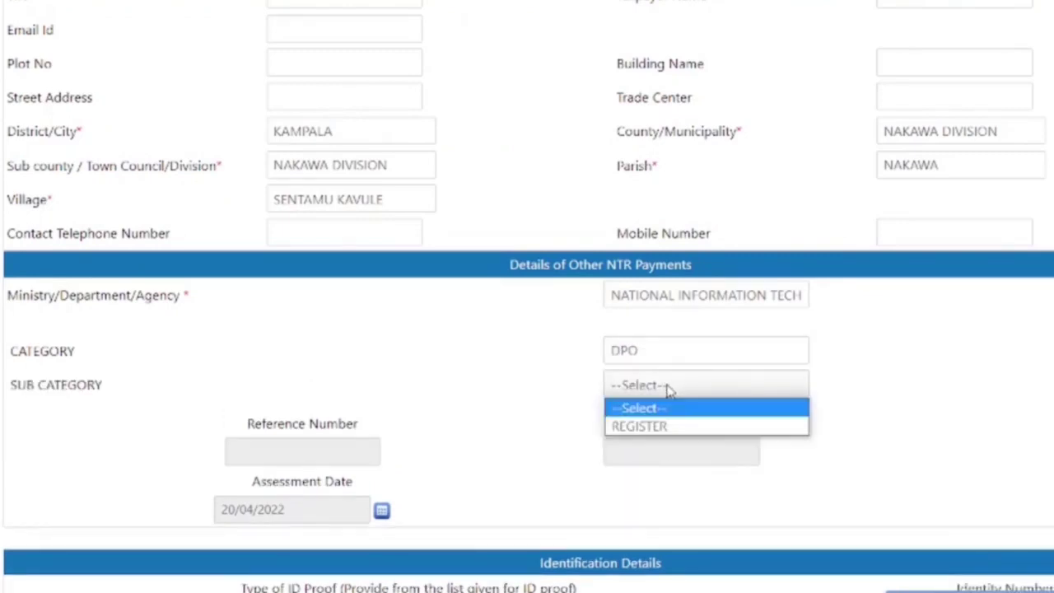
{"action": "left_click", "coordinate": [671, 426]}
{"action": "left_click", "coordinate": [671, 427]}
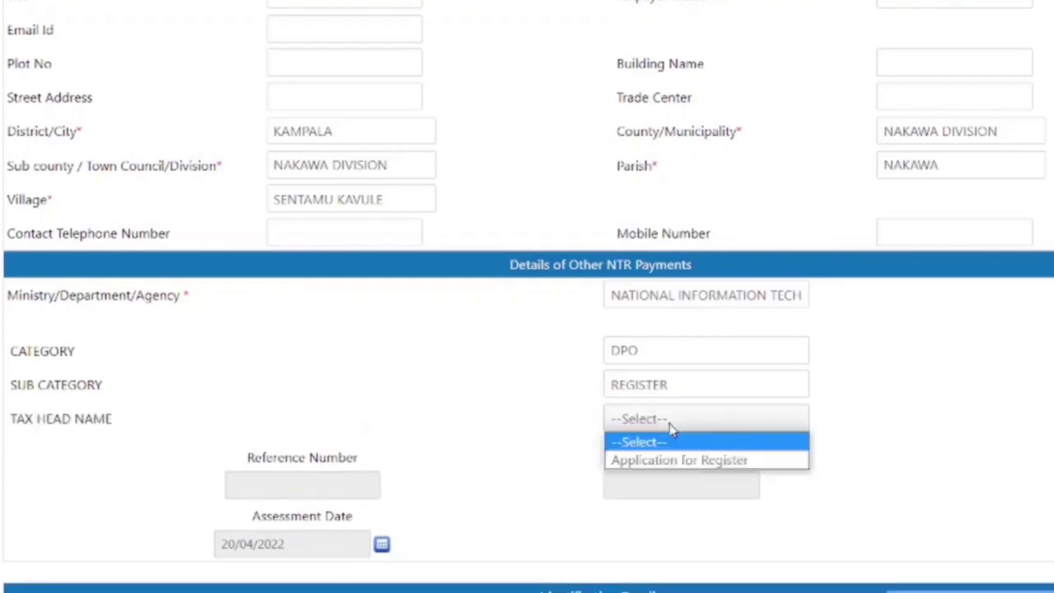
{"action": "left_click", "coordinate": [675, 459]}
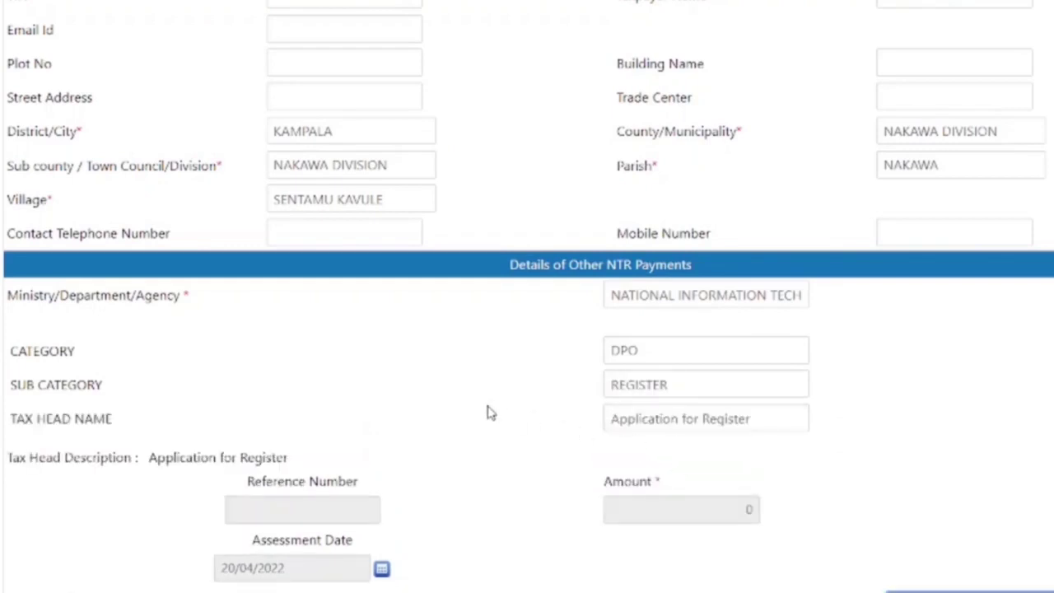
Enter 2 as the number of years so total fees show 200,000 UGX.
{"action": "scroll", "coordinate": [486, 410], "scroll_direction": "down", "scroll_amount": 4}
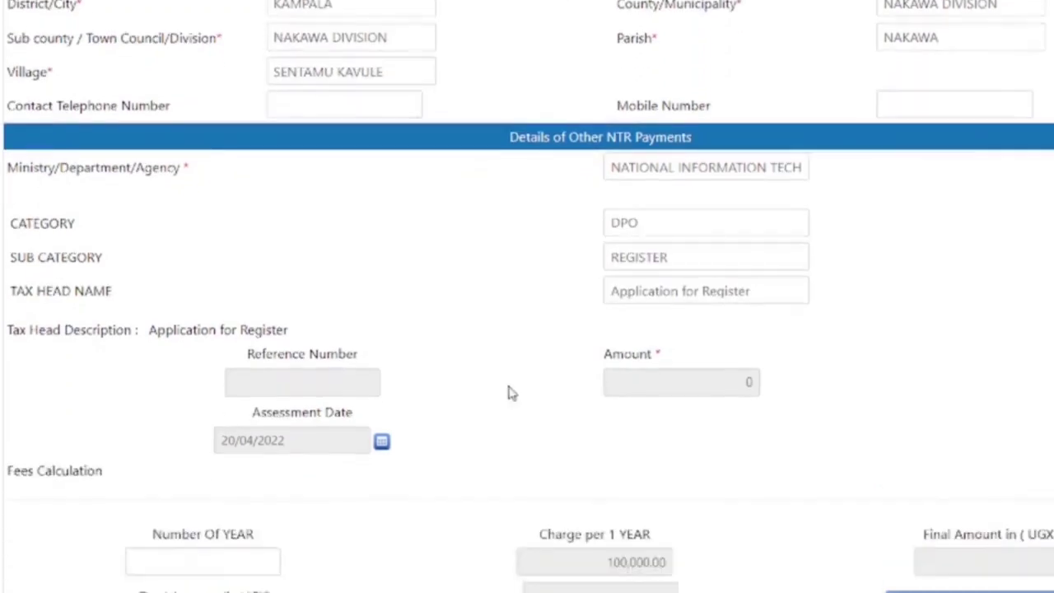
{"action": "left_click", "coordinate": [209, 378]}
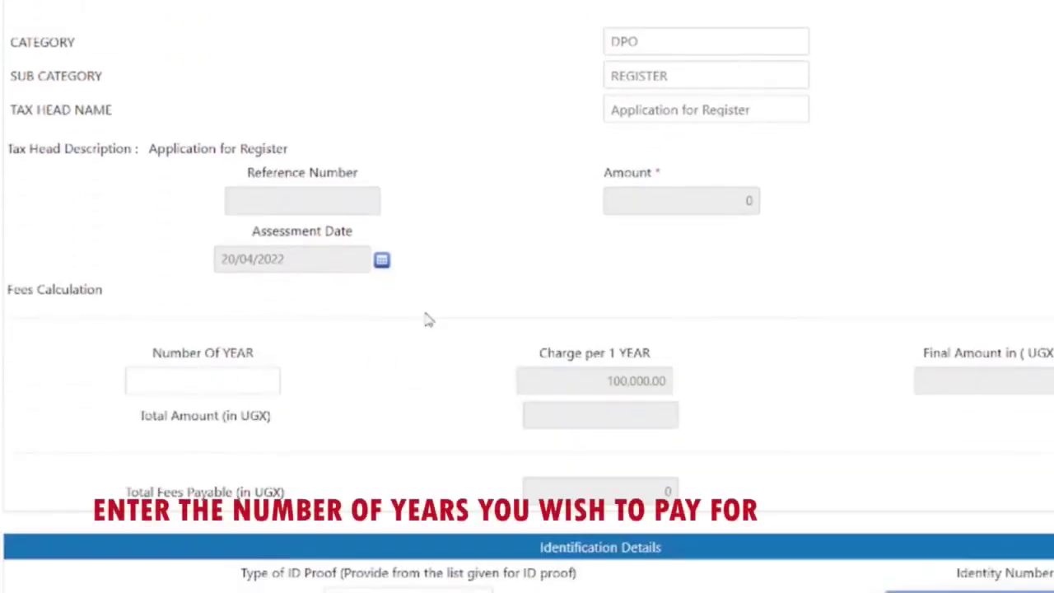
{"action": "type", "text": "2"}
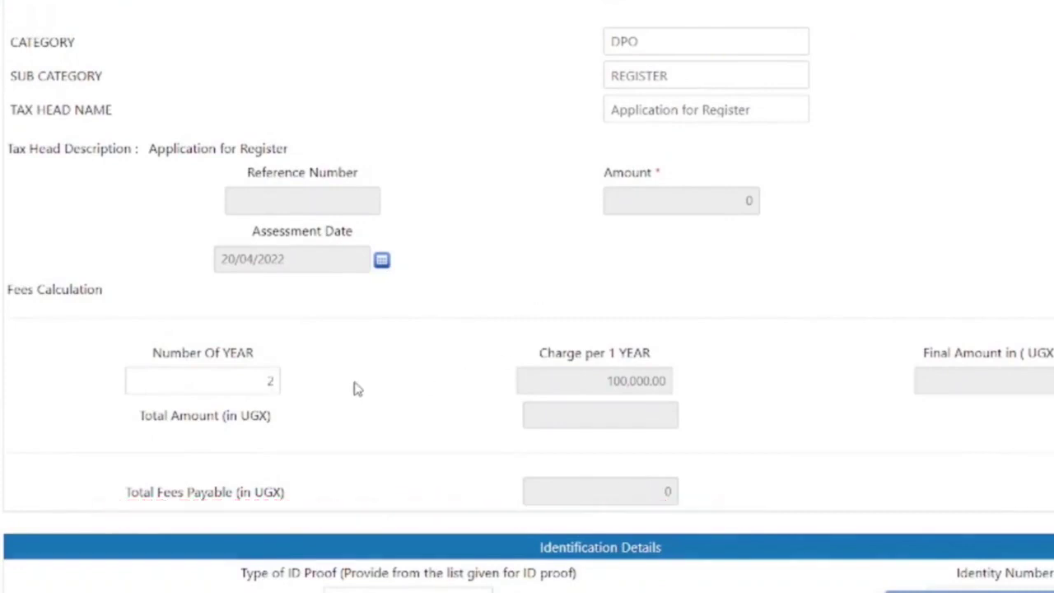
{"action": "left_click", "coordinate": [317, 361]}
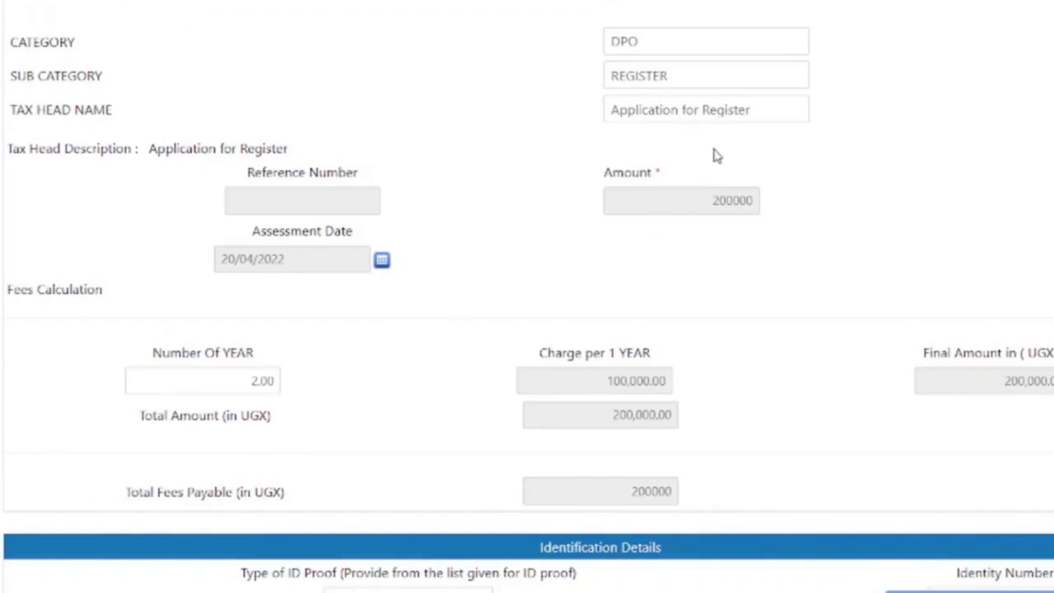
{"action": "scroll", "coordinate": [713, 156], "scroll_direction": "down", "scroll_amount": 3}
Set the ID proof type to National ID and enter the identity number.
{"action": "scroll", "coordinate": [713, 155], "scroll_direction": "down", "scroll_amount": 2}
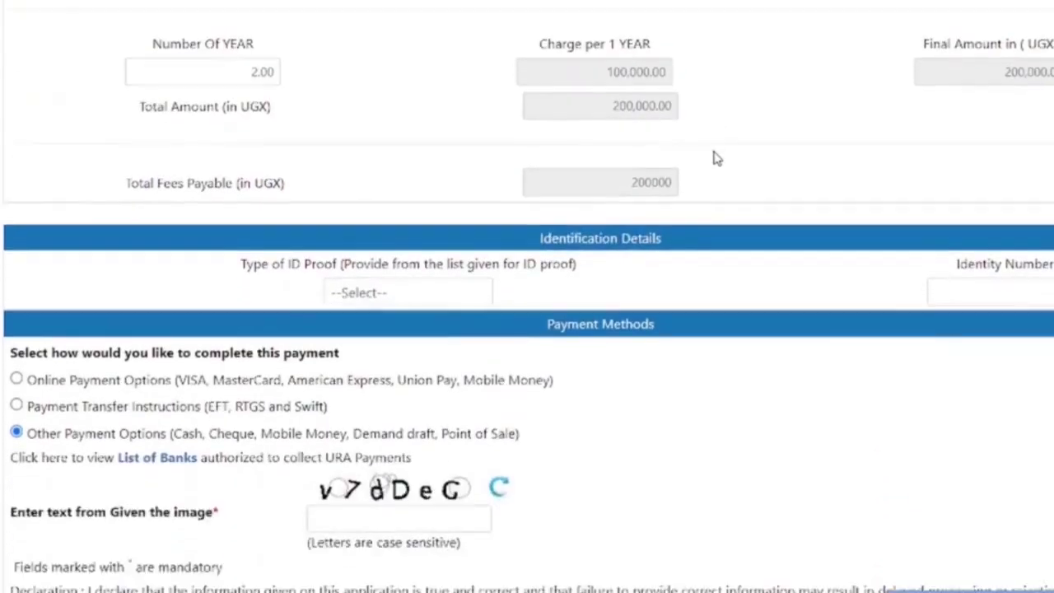
{"action": "scroll", "coordinate": [697, 132], "scroll_direction": "down", "scroll_amount": 1}
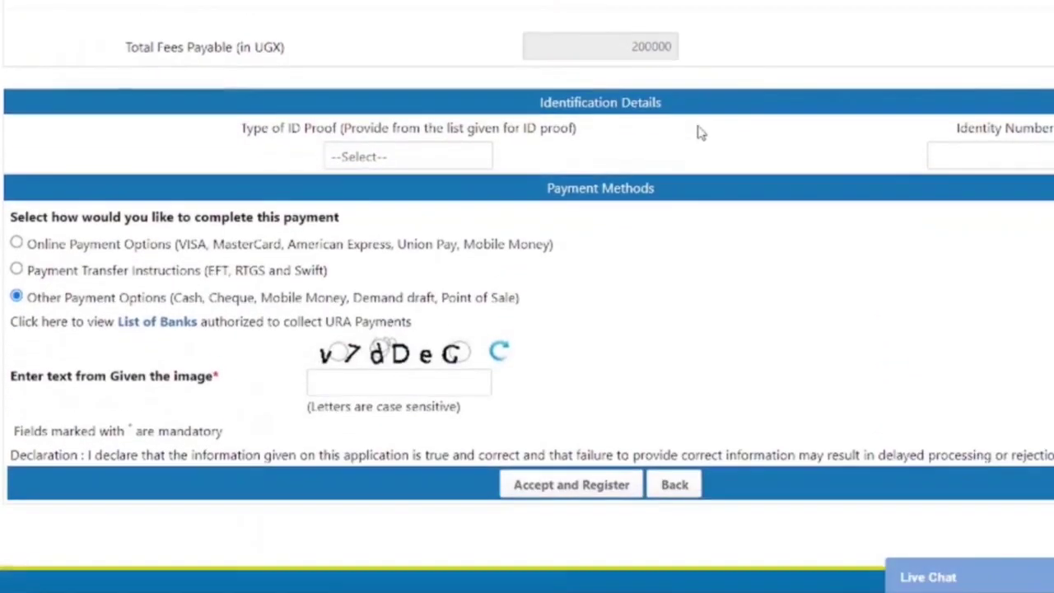
{"action": "left_click", "coordinate": [445, 157]}
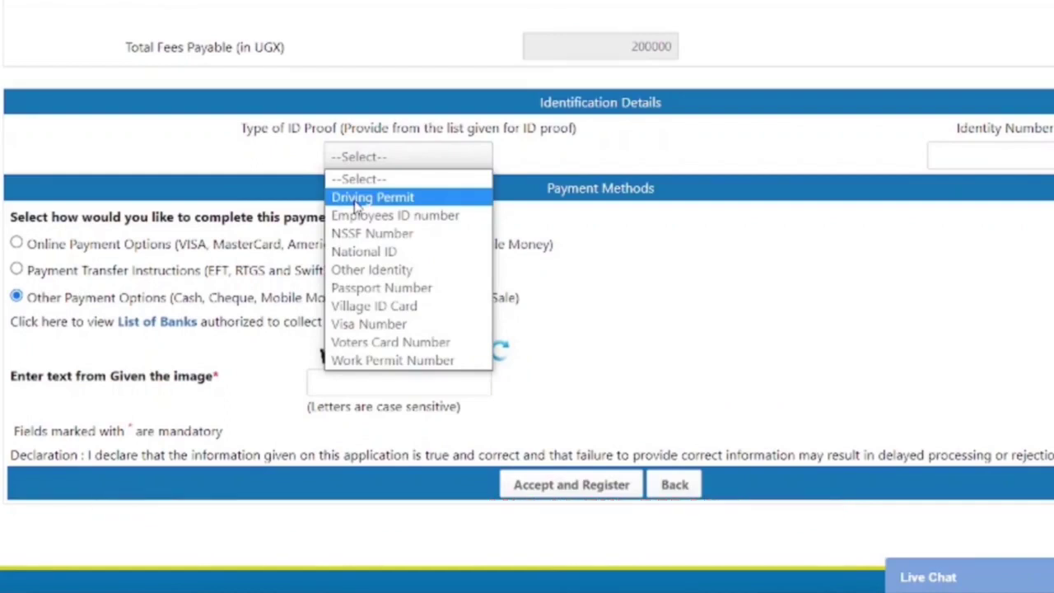
{"action": "left_click", "coordinate": [402, 255]}
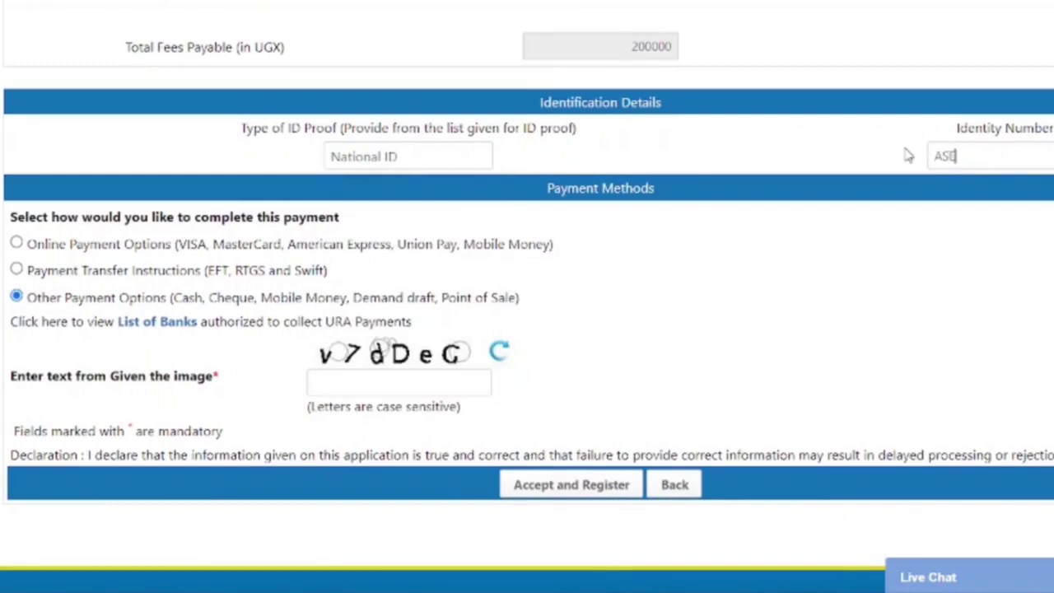
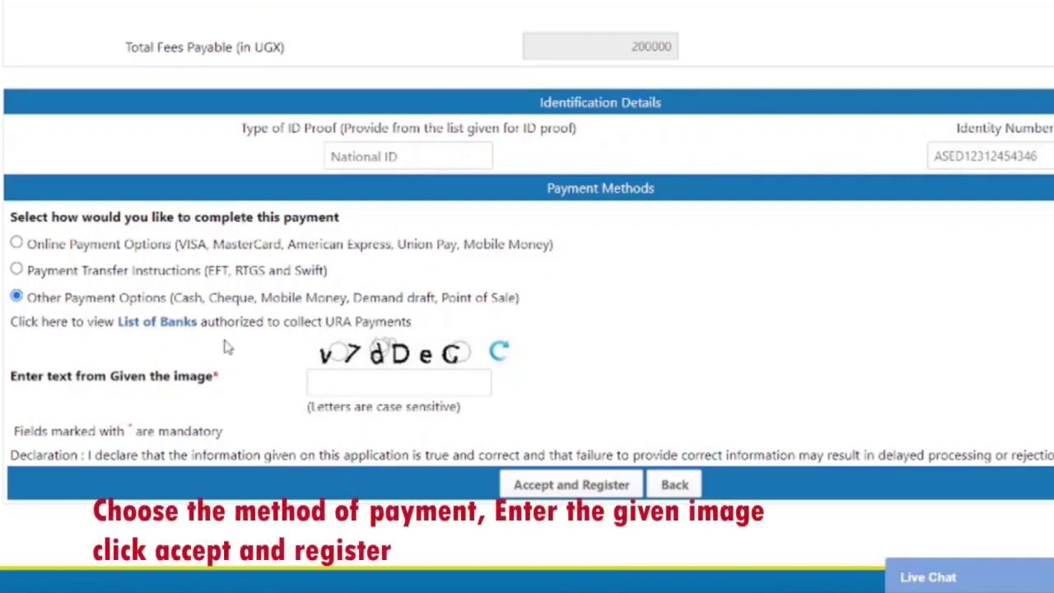
Enter the captcha text, then submit and confirm the payment registration.
{"action": "left_click", "coordinate": [348, 387]}
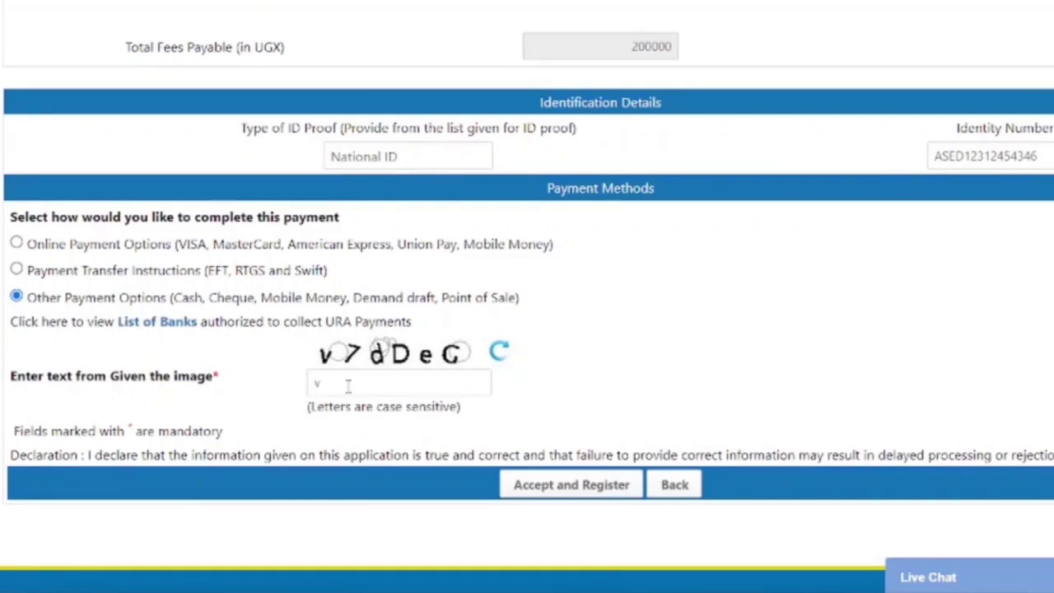
{"action": "type", "text": "v7dDeG"}
{"action": "left_click", "coordinate": [586, 487]}
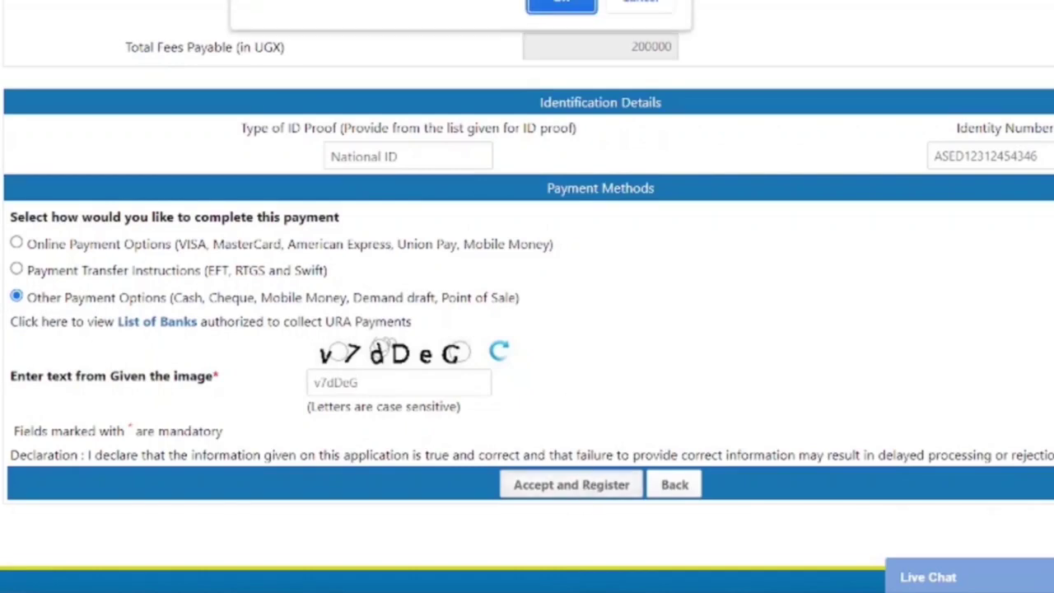
{"action": "left_click", "coordinate": [563, 4]}
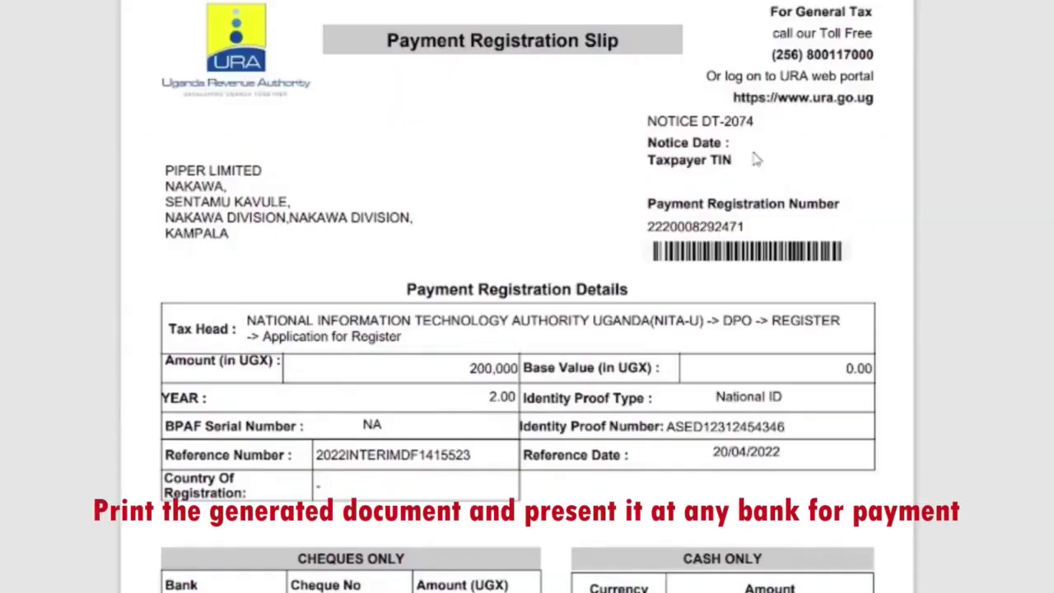
Scroll through the generated 200,000 UGX Payment Registration Slip.
{"action": "scroll", "coordinate": [754, 158], "scroll_direction": "down", "scroll_amount": 5}
{"action": "scroll", "coordinate": [754, 158], "scroll_direction": "up", "scroll_amount": 5}
{"action": "scroll", "coordinate": [754, 158], "scroll_direction": "down", "scroll_amount": 5}
{"action": "scroll", "coordinate": [754, 158], "scroll_direction": "up", "scroll_amount": 5}
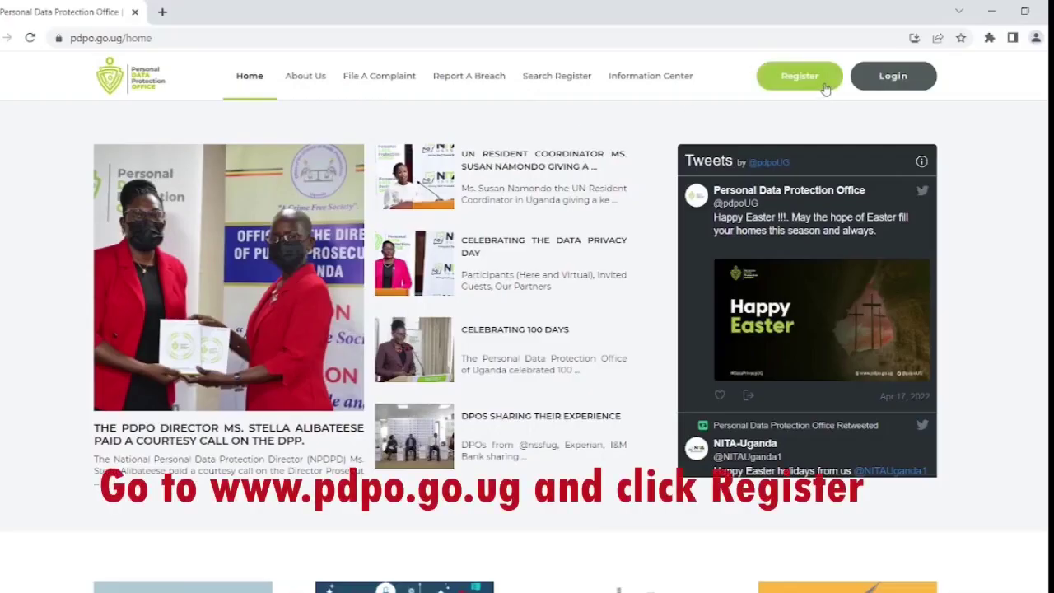
On the PDPO registration page, enter the organisation e-mail and the name PIPER LIMITED.
{"action": "left_click", "coordinate": [825, 86]}
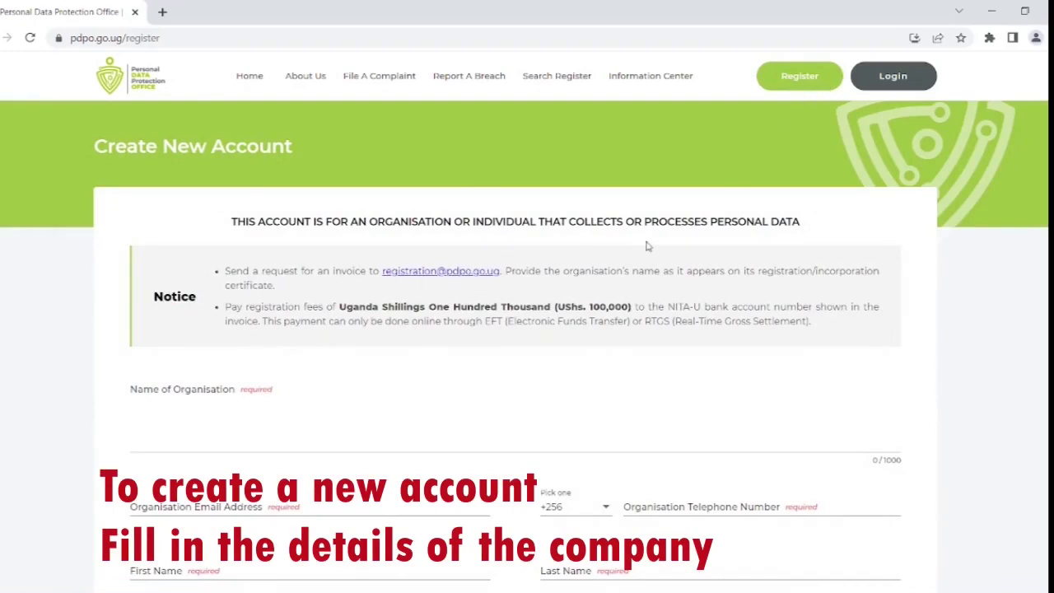
{"action": "scroll", "coordinate": [648, 246], "scroll_direction": "down", "scroll_amount": 1}
{"action": "scroll", "coordinate": [648, 245], "scroll_direction": "down", "scroll_amount": 1}
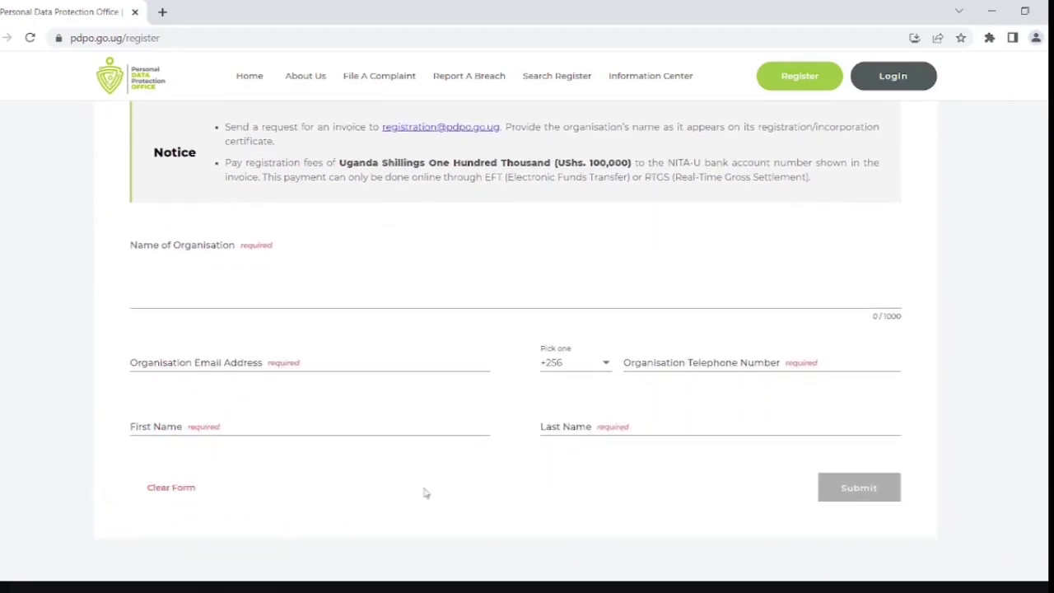
{"action": "left_click", "coordinate": [314, 360]}
{"action": "key", "text": "ctrl+v"}
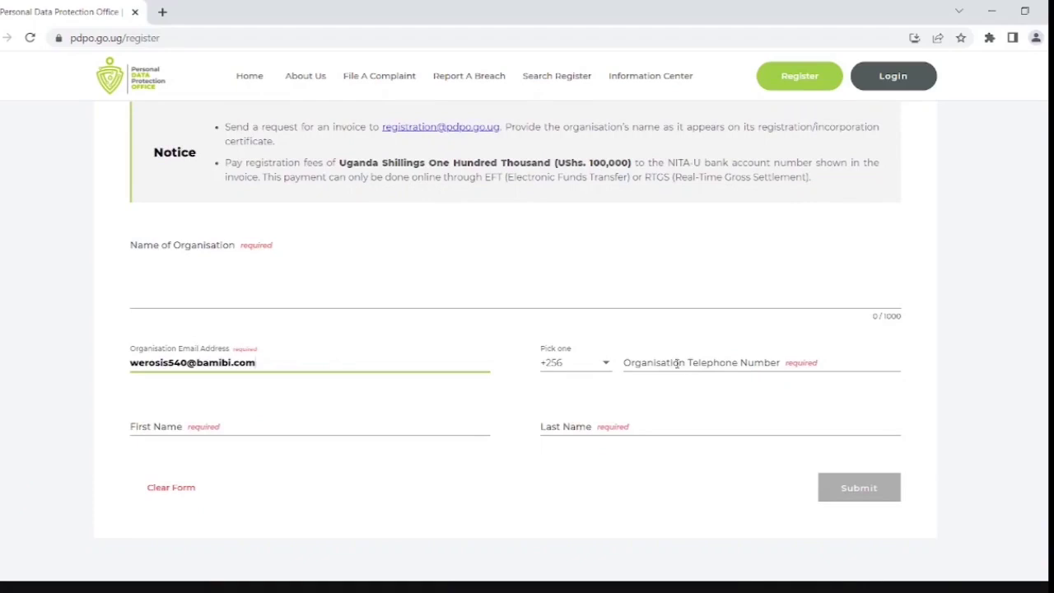
{"action": "key", "text": "shift+Tab"}
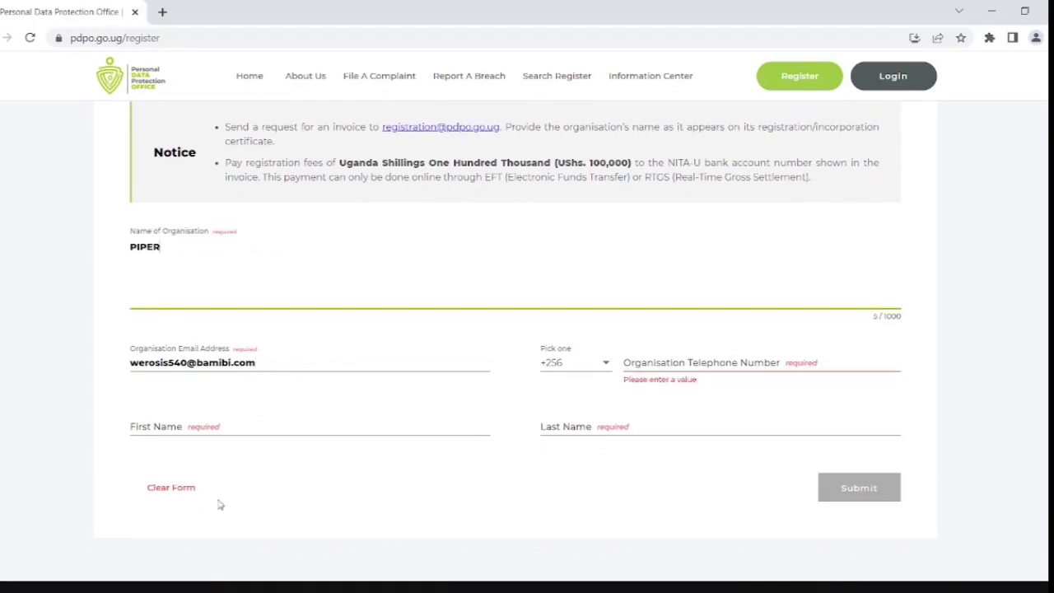
{"action": "type", "text": "PIPER LIMITED"}
Fill in the contact's first and last names and telephone number, then submit the account request.
{"action": "left_click", "coordinate": [129, 412]}
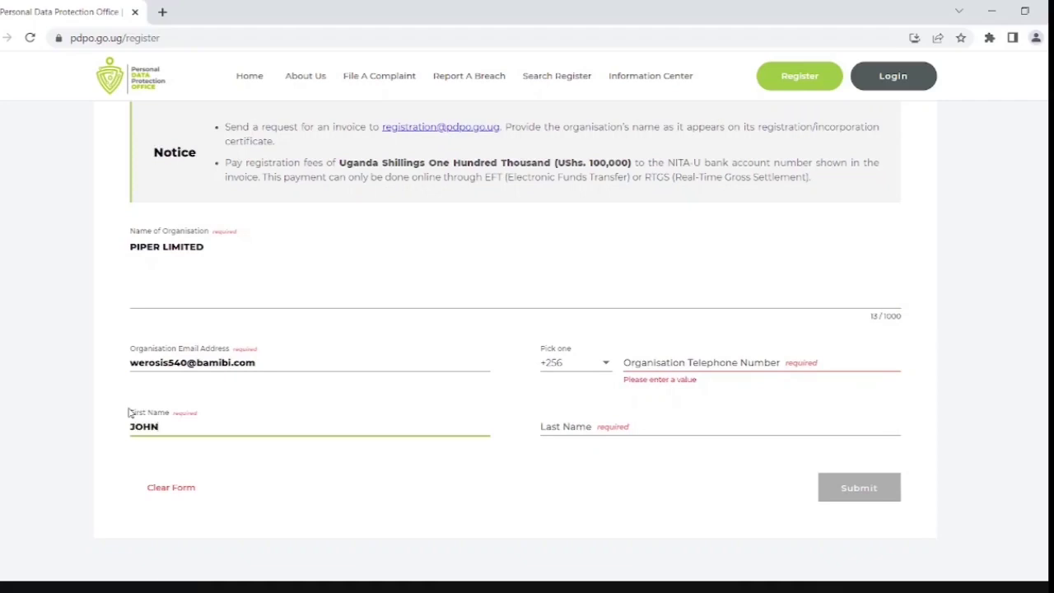
{"action": "left_click", "coordinate": [718, 429]}
{"action": "type", "text": "MUGUMA"}
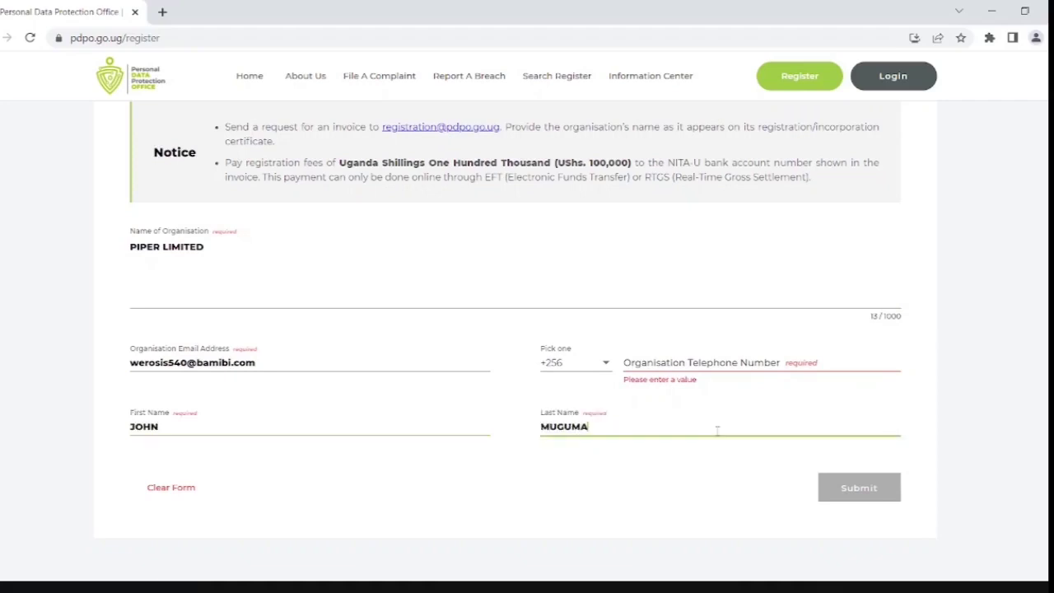
{"action": "left_click", "coordinate": [685, 362]}
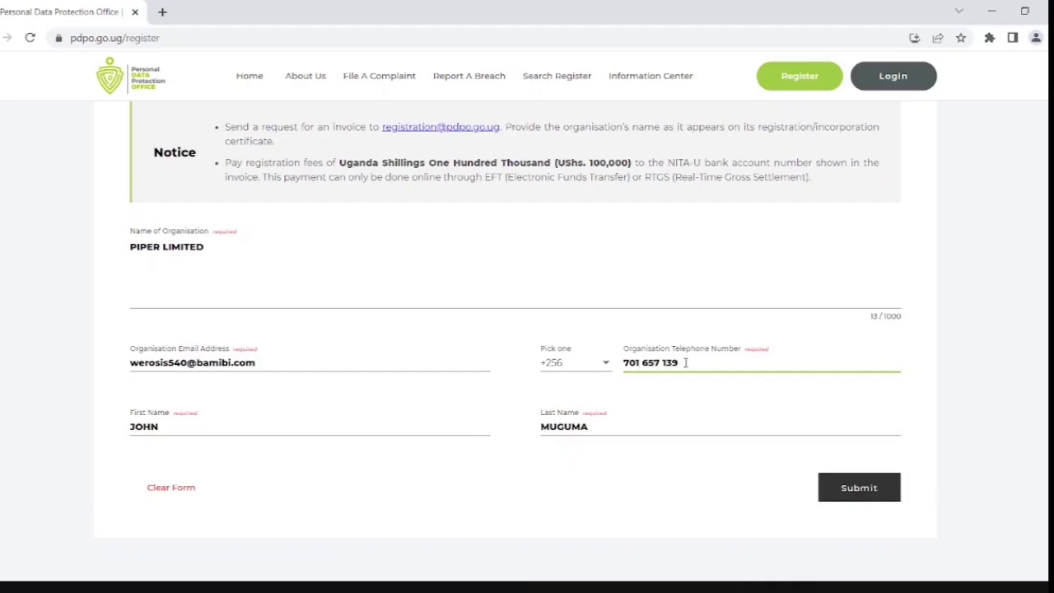
{"action": "scroll", "coordinate": [866, 329], "scroll_direction": "down", "scroll_amount": 1}
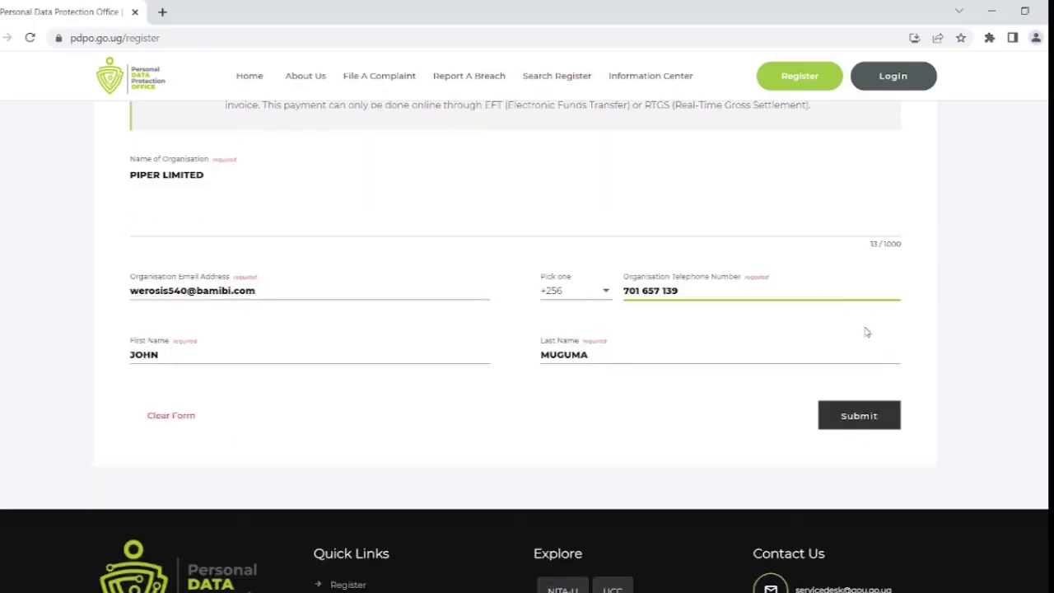
{"action": "left_click", "coordinate": [872, 423]}
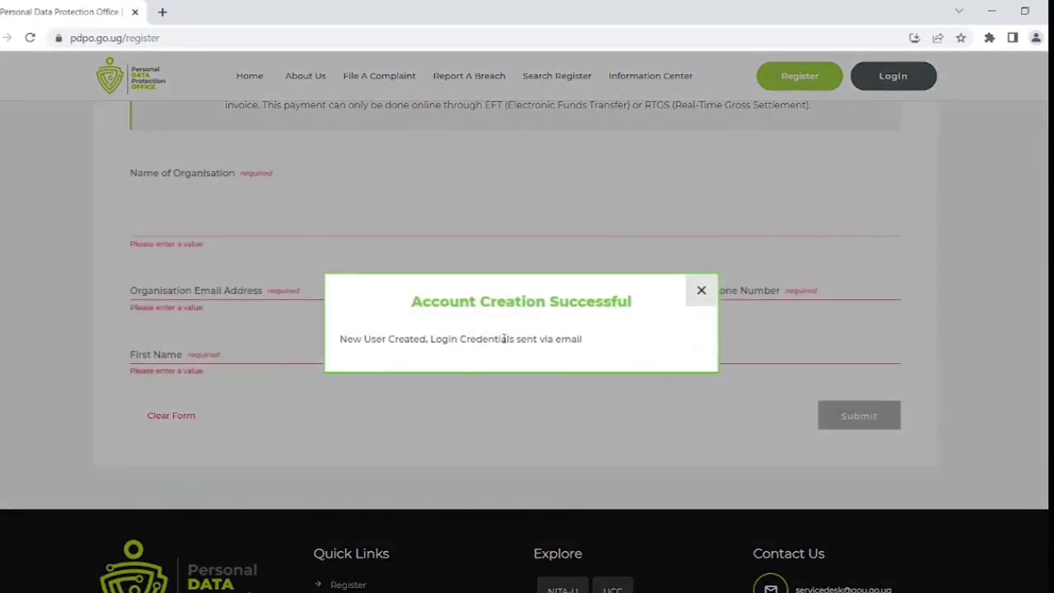
Sign in with the emailed credentials and save the updated account password.
{"action": "left_click", "coordinate": [702, 293]}
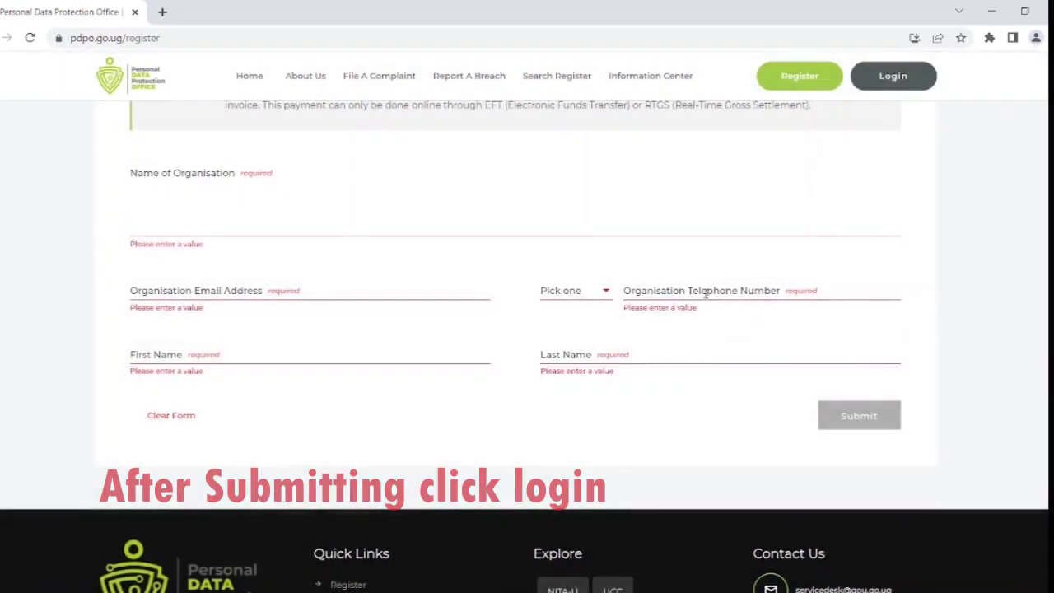
{"action": "left_click", "coordinate": [894, 82]}
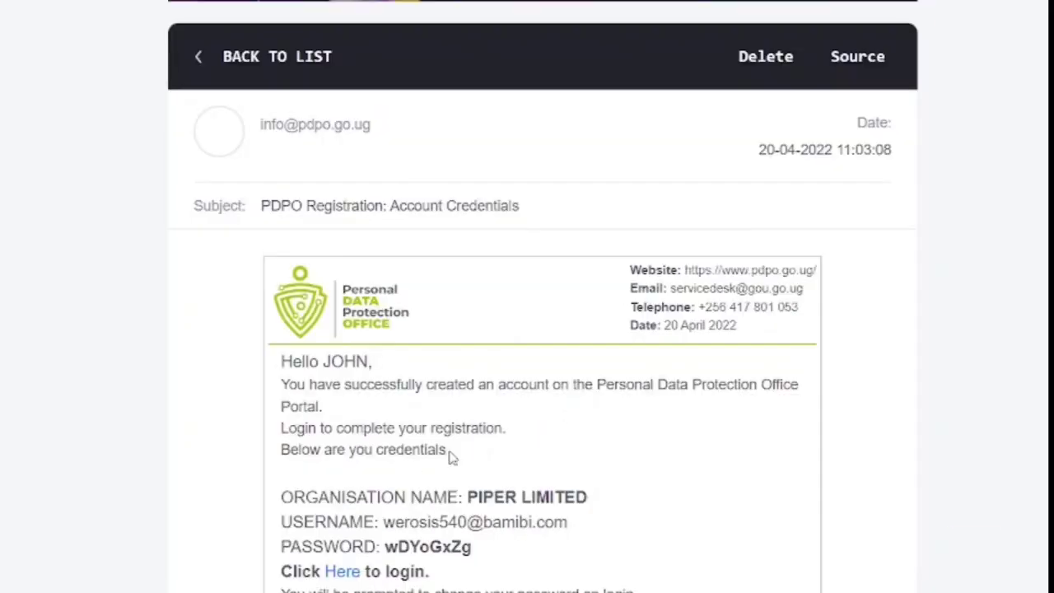
{"action": "scroll", "coordinate": [527, 493], "scroll_direction": "down", "scroll_amount": 1}
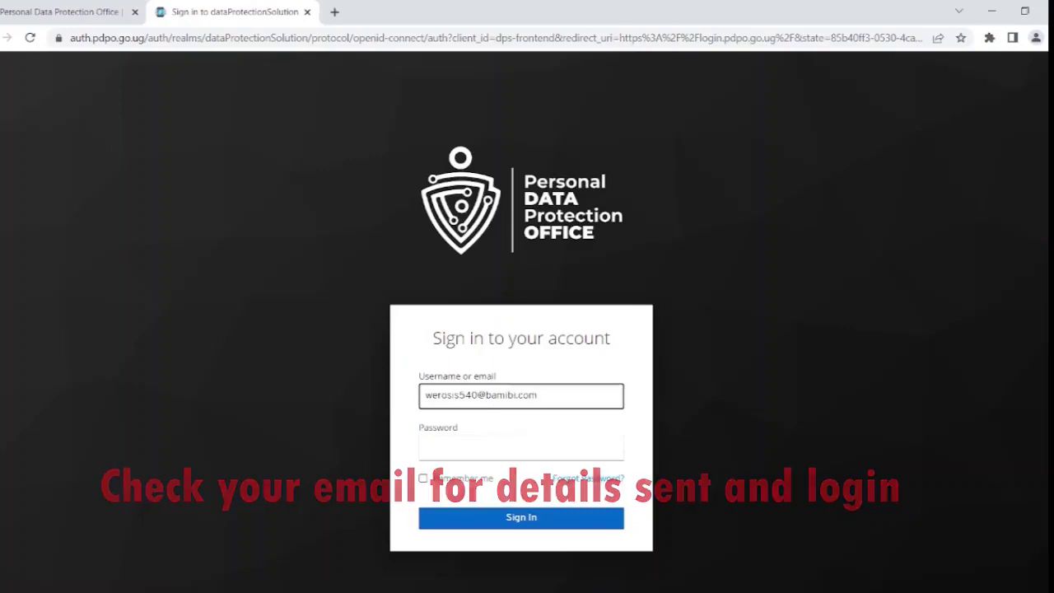
{"action": "left_click", "coordinate": [469, 445]}
{"action": "key", "text": "ctrl+v"}
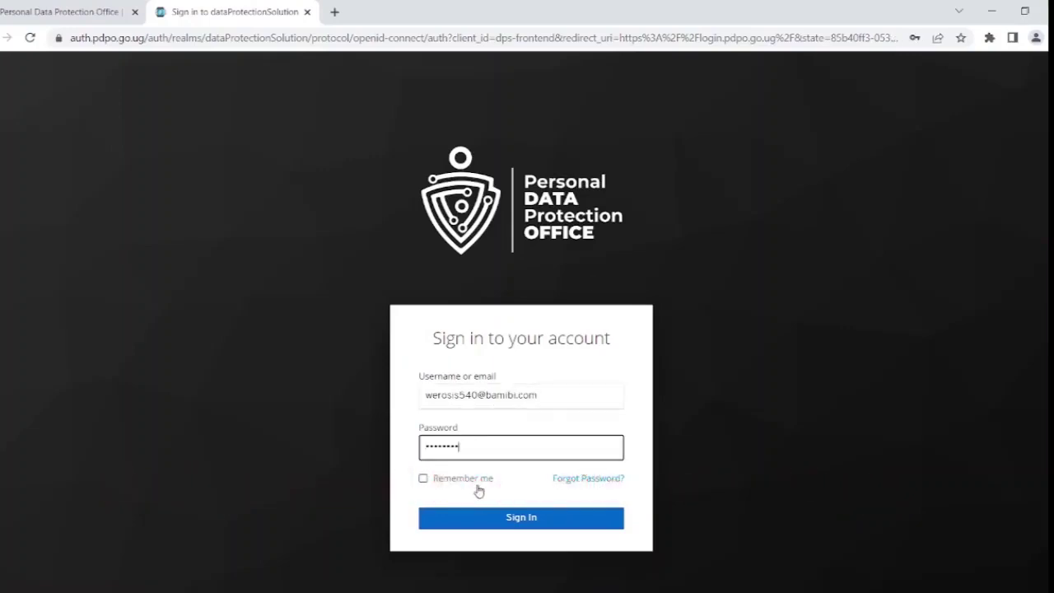
{"action": "left_click", "coordinate": [508, 519]}
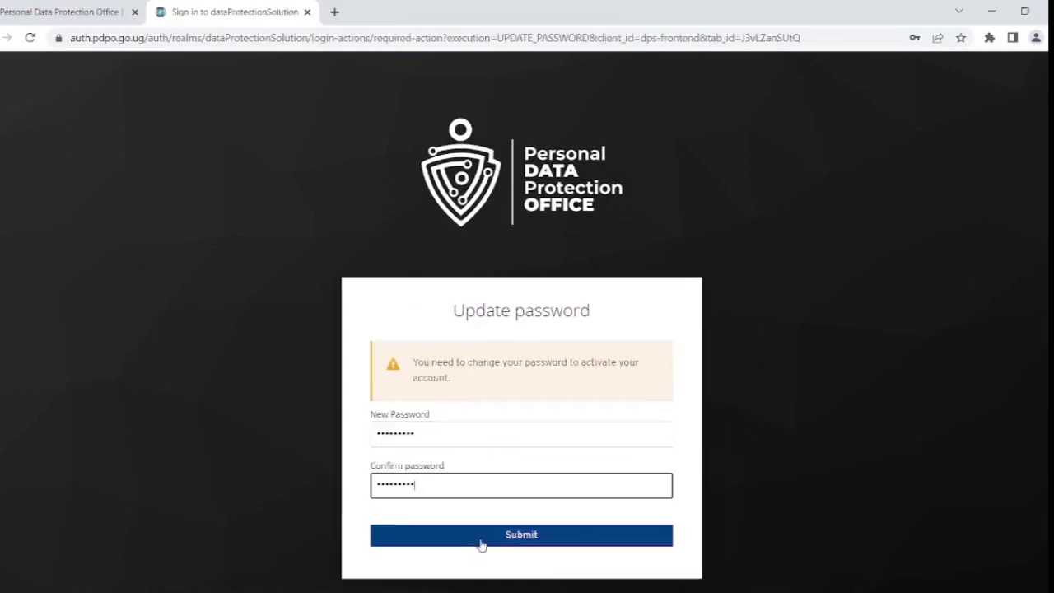
{"action": "left_click", "coordinate": [482, 545]}
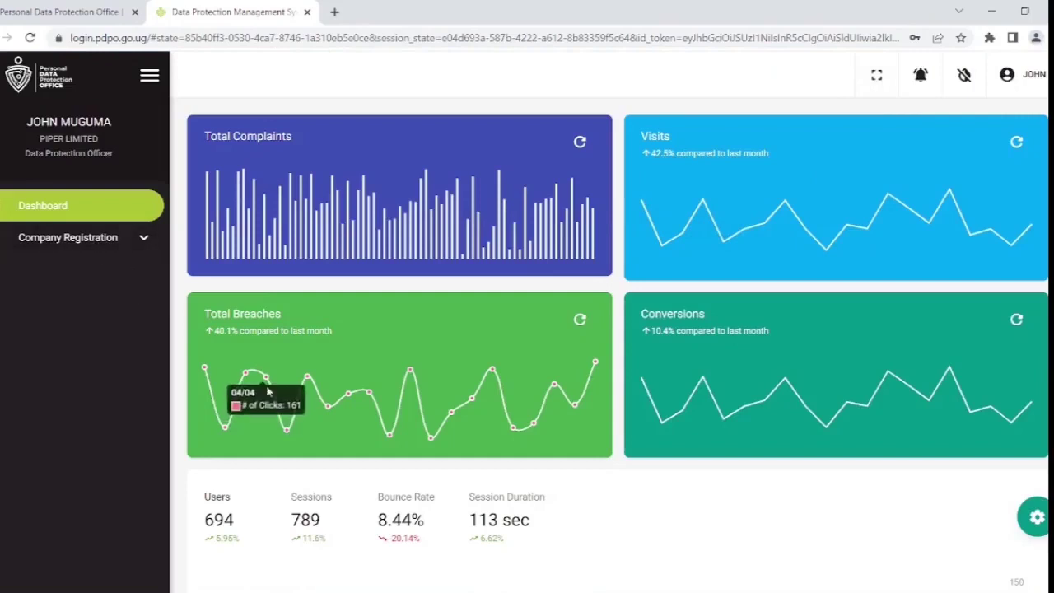
Start a new registration application with categories Data Collector, Data Processor and Data Controller.
{"action": "left_click", "coordinate": [96, 244]}
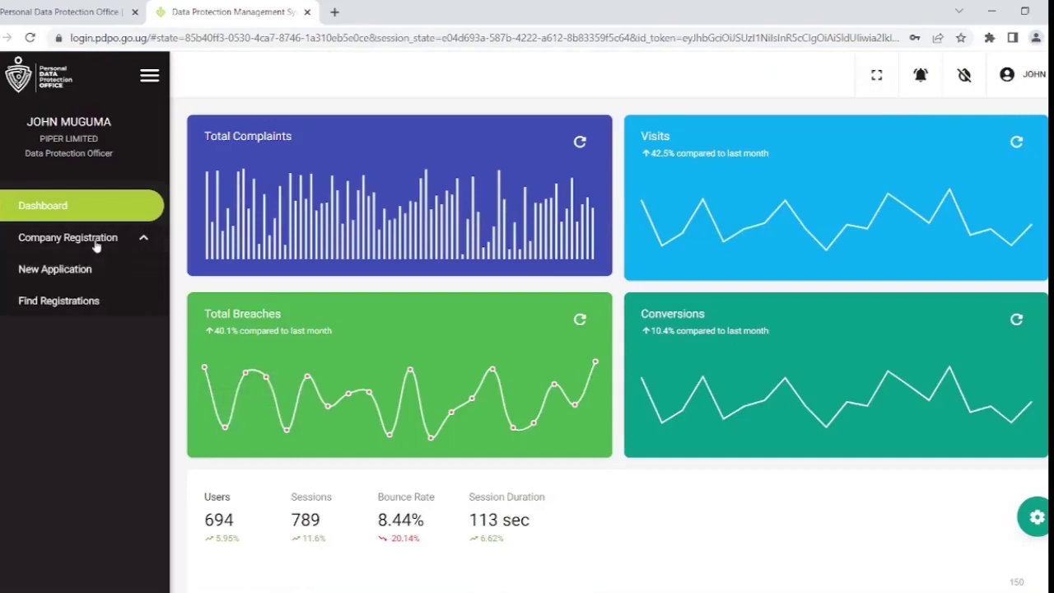
{"action": "left_click", "coordinate": [69, 278]}
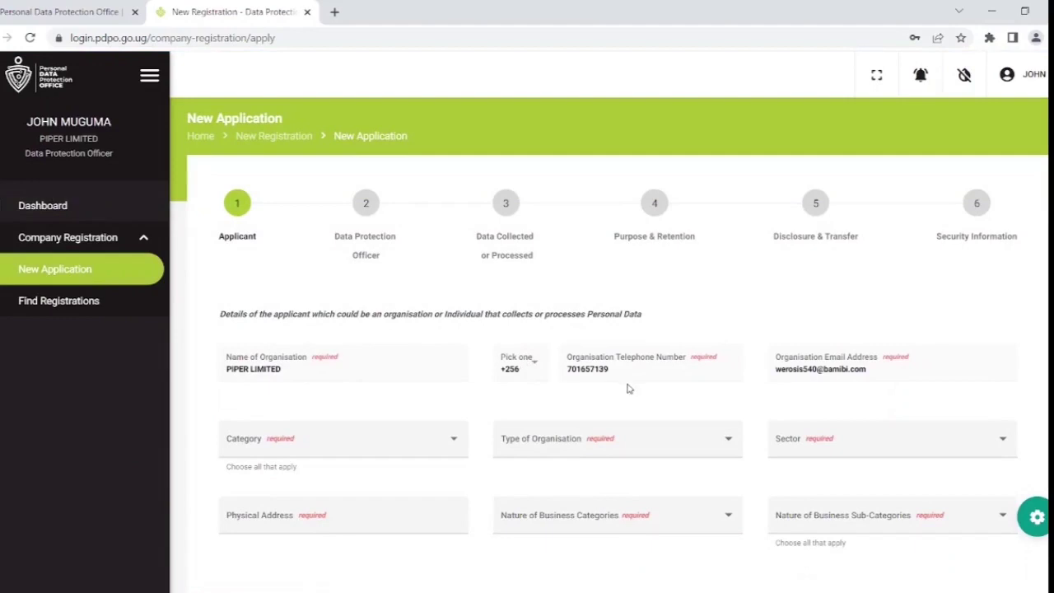
{"action": "left_click", "coordinate": [296, 453]}
{"action": "left_click", "coordinate": [247, 505]}
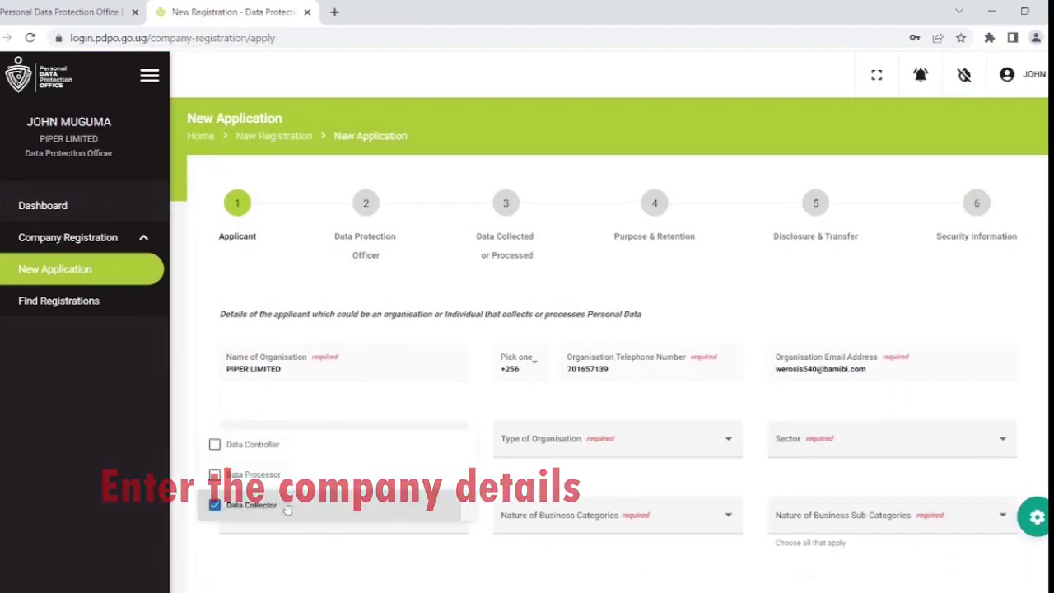
{"action": "left_click", "coordinate": [321, 476]}
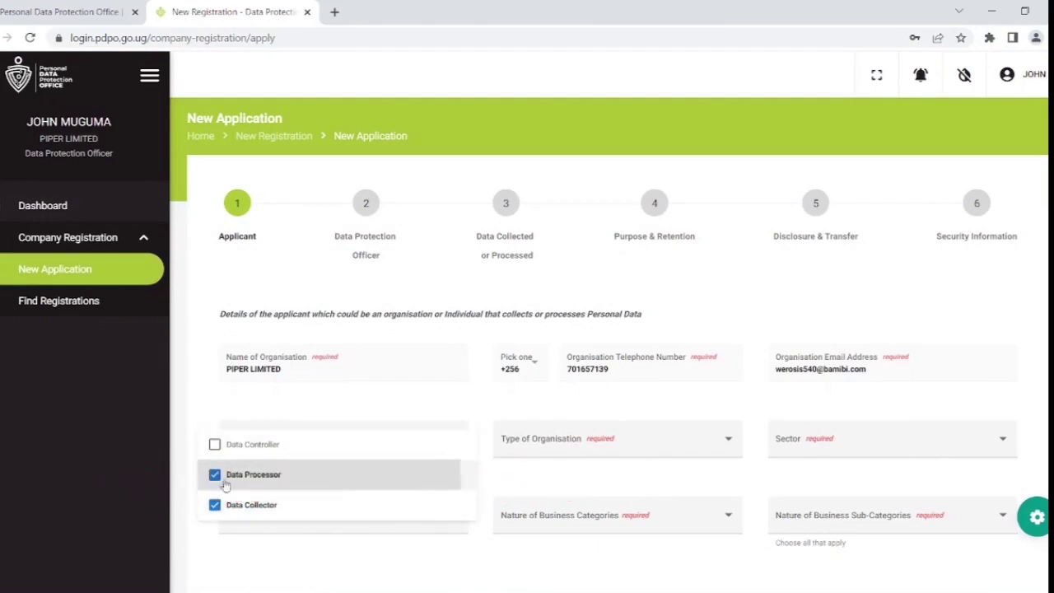
{"action": "left_click", "coordinate": [280, 444]}
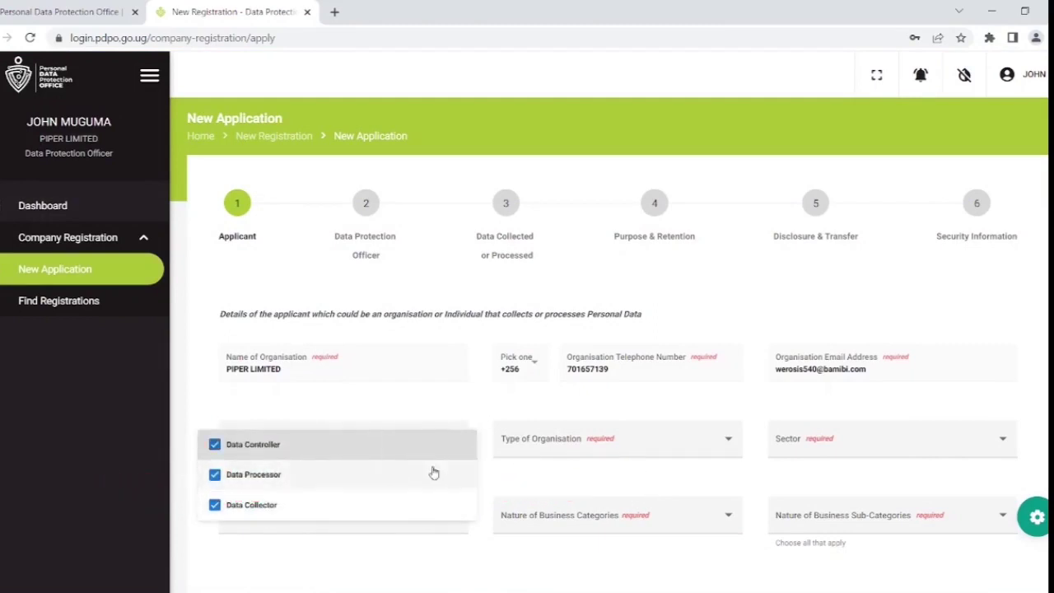
{"action": "left_click", "coordinate": [609, 447]}
Set type Individual, registration number 1234567, business category Transportation and storage, and save the draft.
{"action": "left_click", "coordinate": [608, 447]}
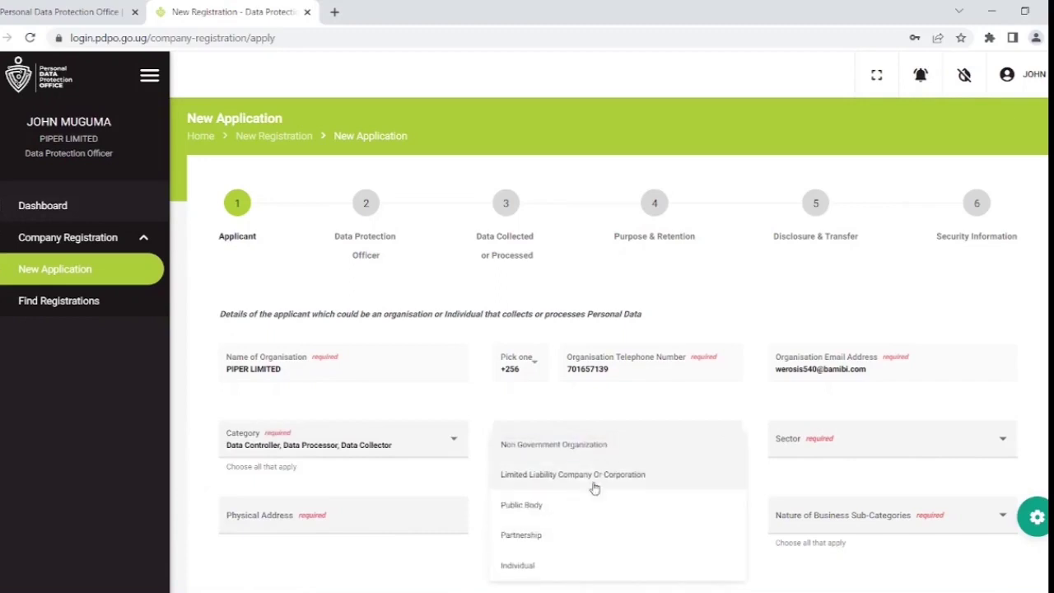
{"action": "left_click", "coordinate": [545, 566]}
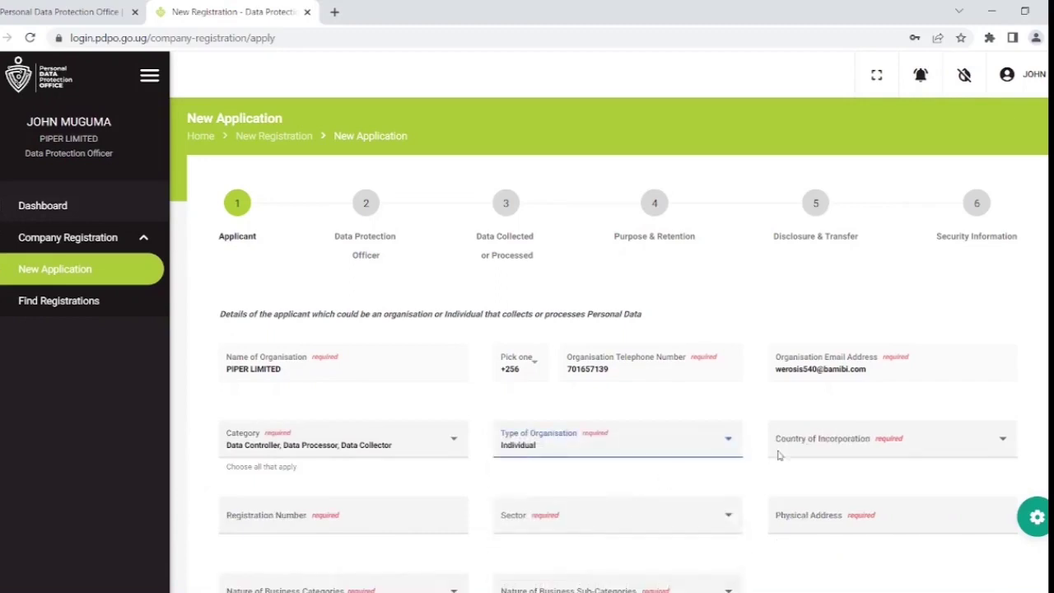
{"action": "left_click", "coordinate": [337, 523]}
{"action": "type", "text": "1234"}
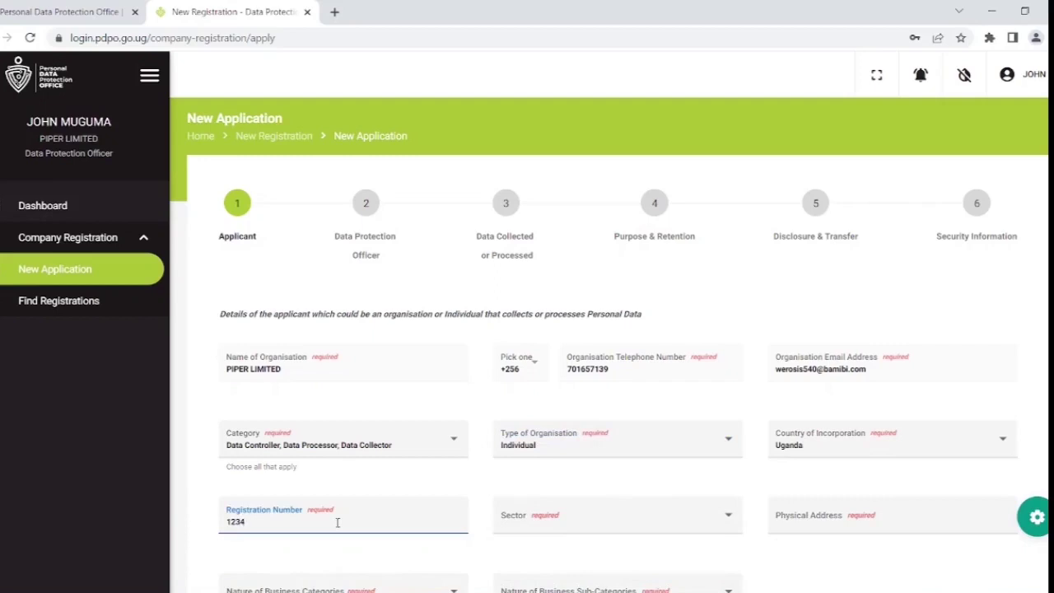
{"action": "type", "text": "567"}
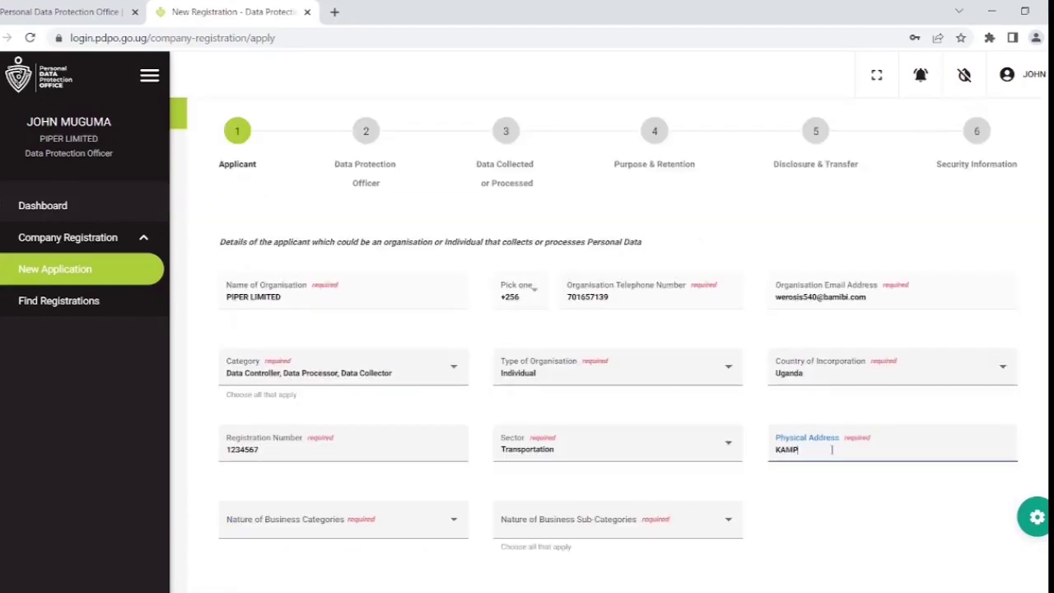
{"action": "left_click", "coordinate": [342, 519]}
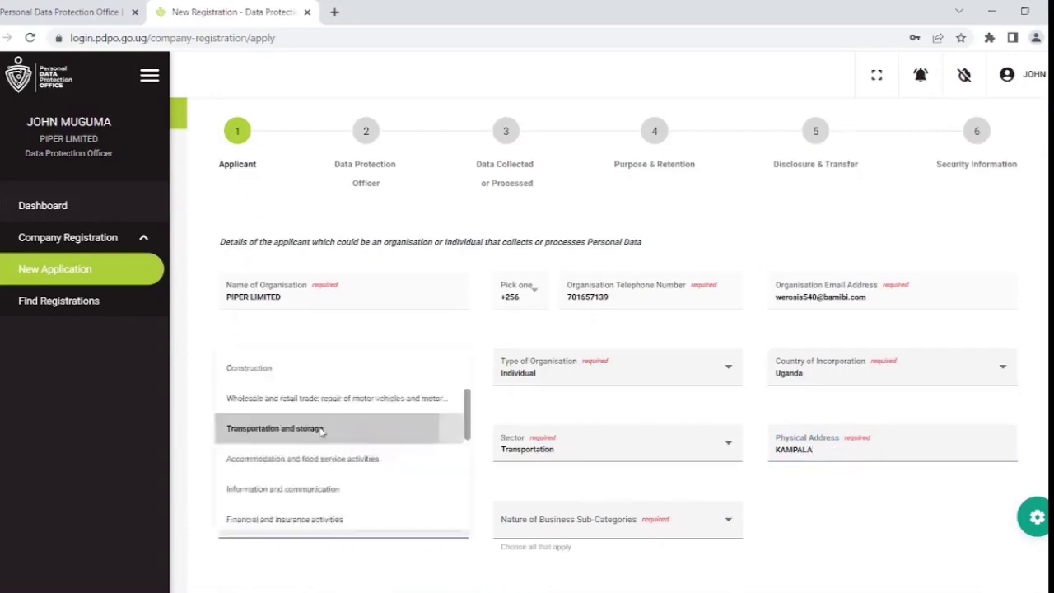
{"action": "left_click", "coordinate": [330, 430]}
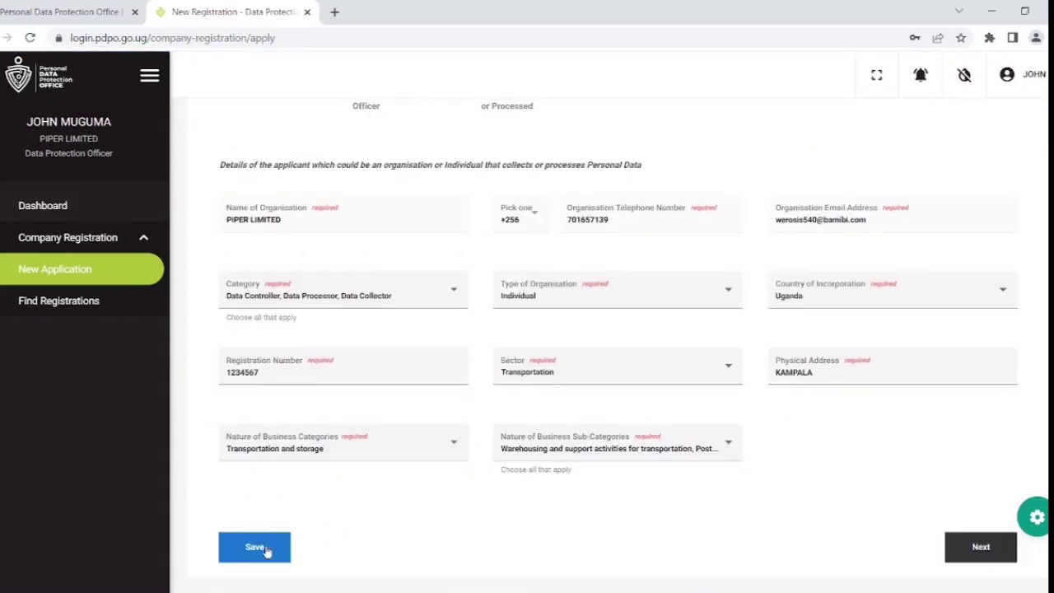
{"action": "left_click", "coordinate": [266, 550]}
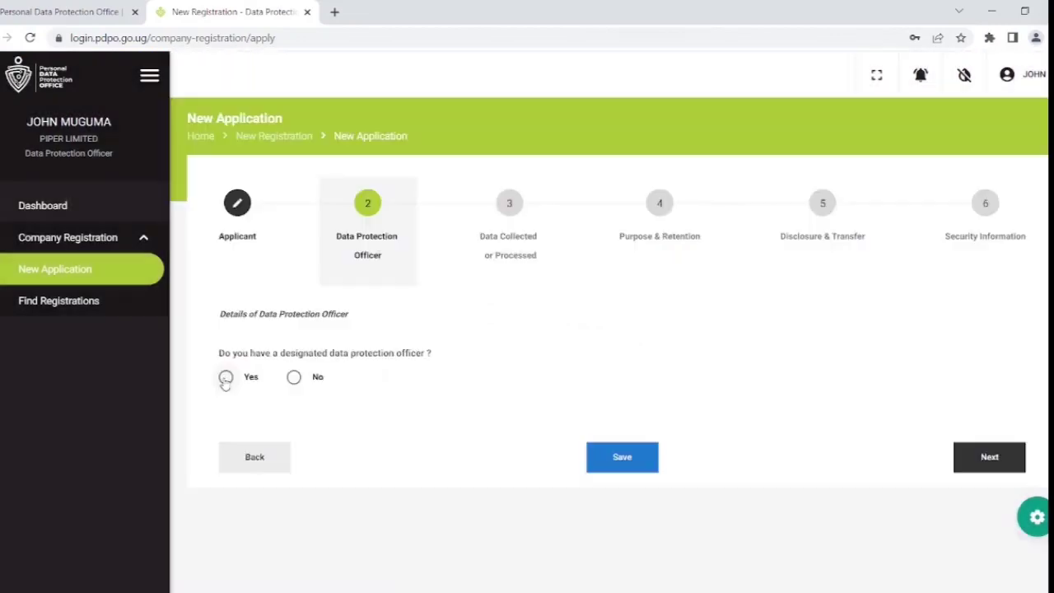
Confirm a designated data protection officer, save the draft, and advance to Data Collected or Processed.
{"action": "left_click", "coordinate": [225, 379]}
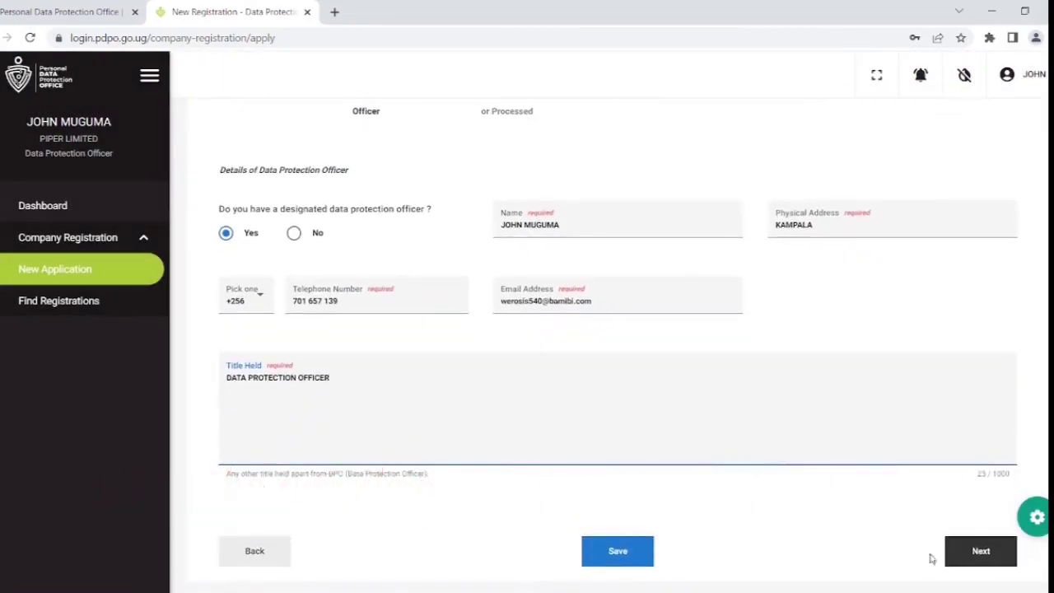
{"action": "left_click", "coordinate": [639, 552]}
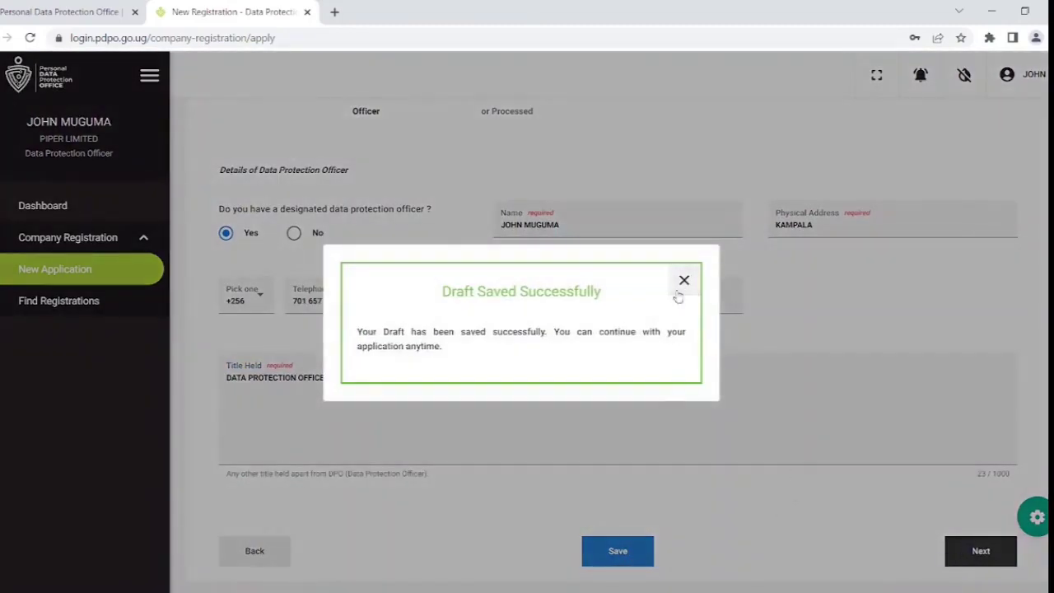
{"action": "left_click", "coordinate": [686, 282]}
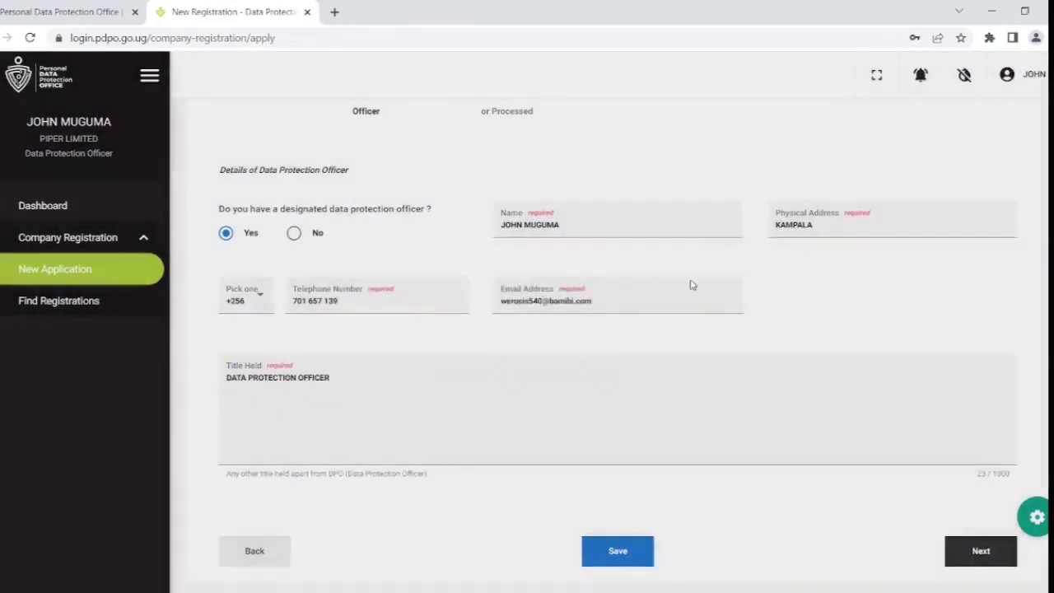
{"action": "left_click", "coordinate": [977, 562]}
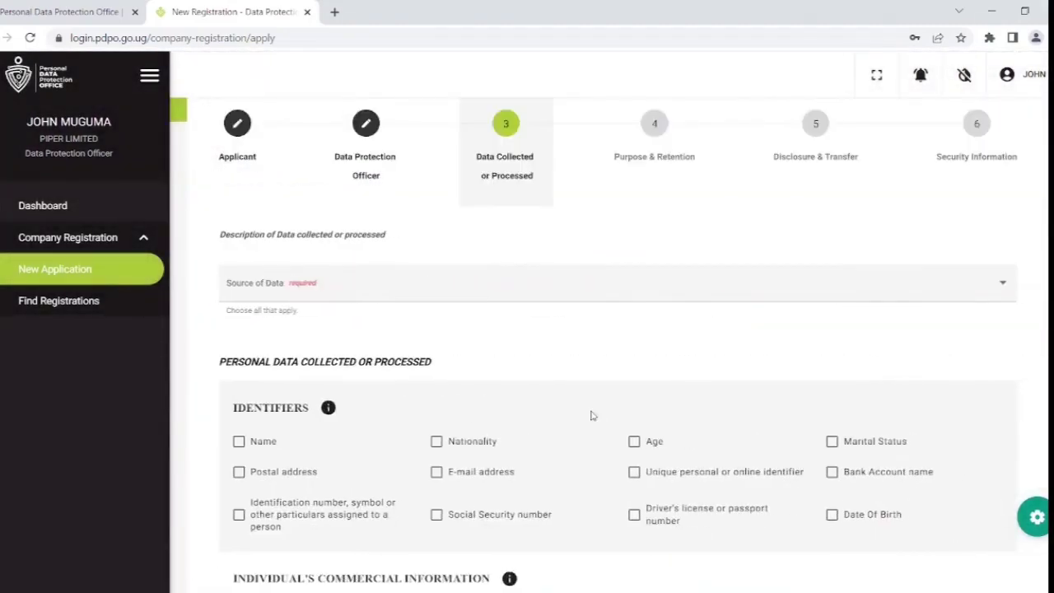
Select Employees and Clients / Customers as data sources.
{"action": "left_click", "coordinate": [284, 287]}
{"action": "left_click", "coordinate": [290, 293]}
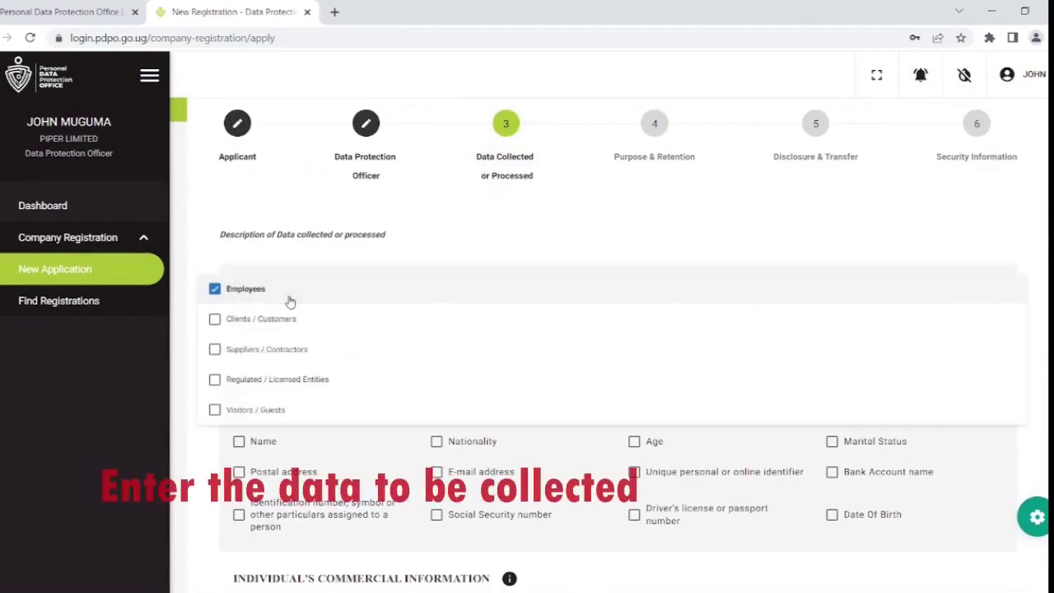
{"action": "left_click", "coordinate": [218, 321]}
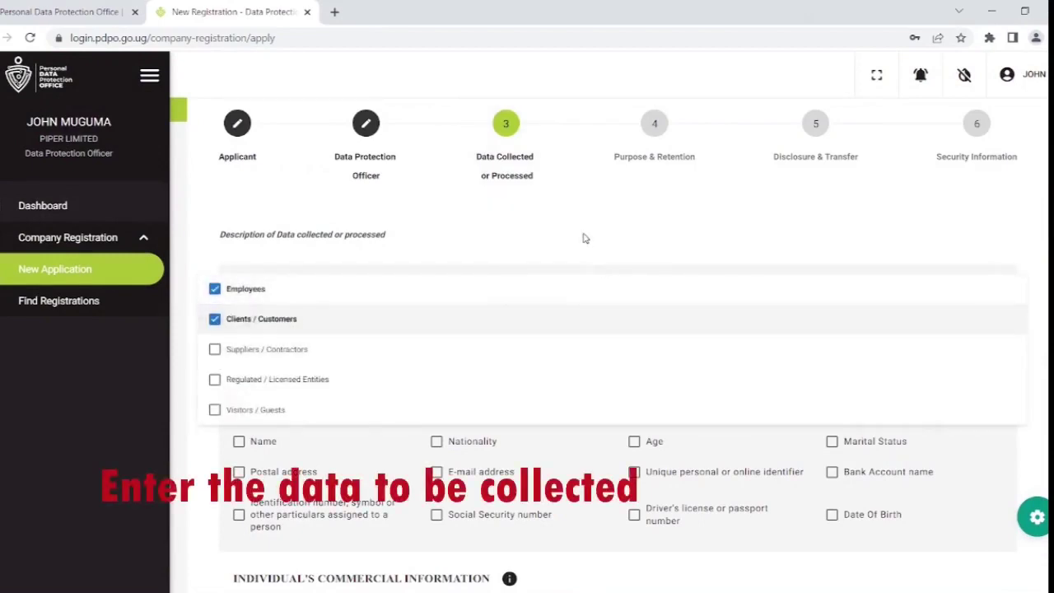
{"action": "left_click", "coordinate": [585, 239]}
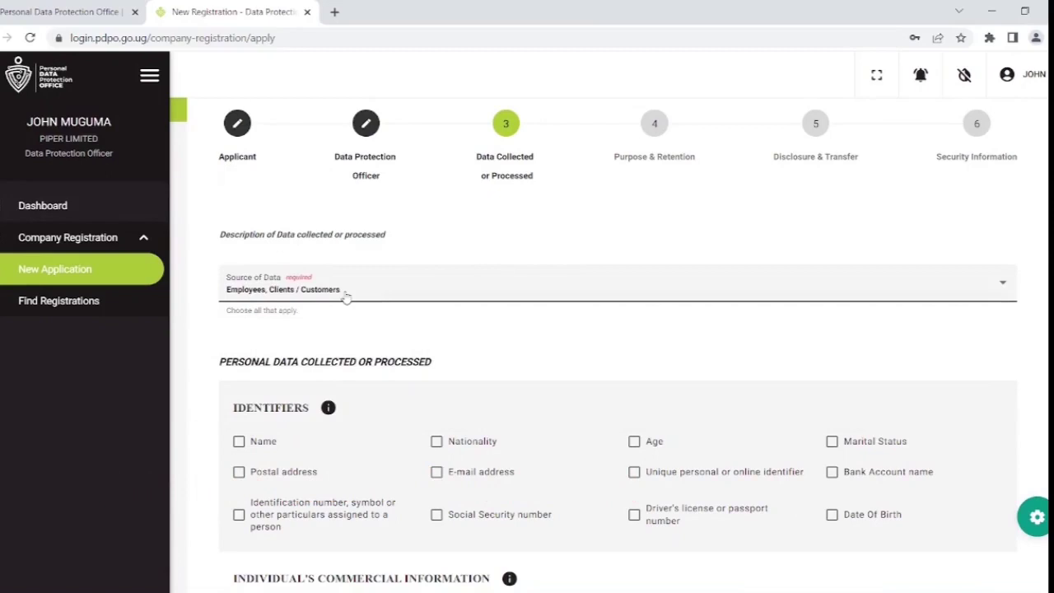
Tick name, nationality, e-mail, age, ID numbers, postal address, bank account, birth date and marital status.
{"action": "scroll", "coordinate": [426, 321], "scroll_direction": "down", "scroll_amount": 1}
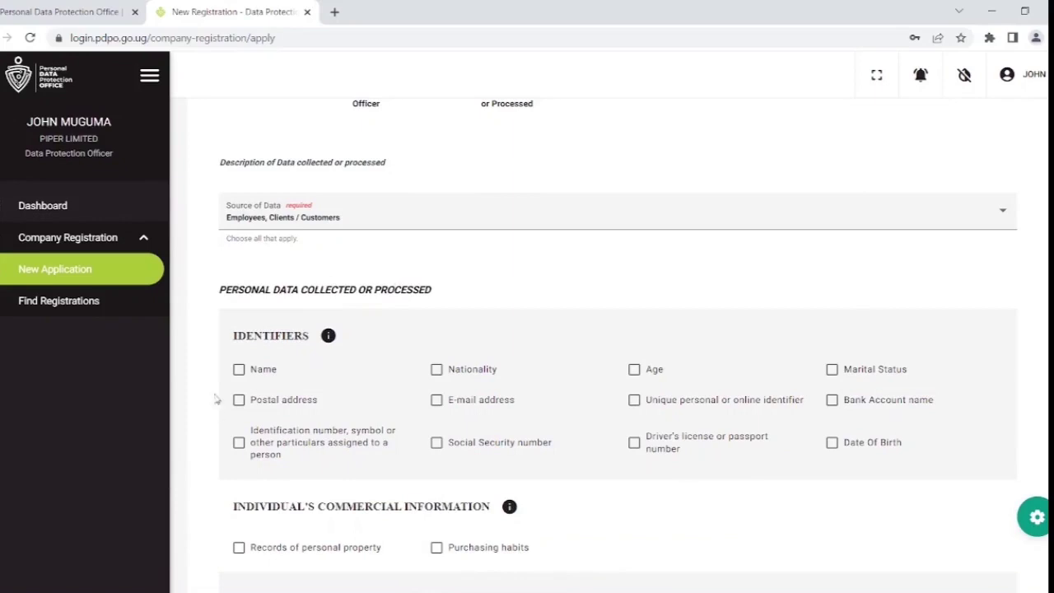
{"action": "left_click", "coordinate": [239, 369]}
{"action": "left_click", "coordinate": [437, 369]}
{"action": "left_click", "coordinate": [437, 400]}
{"action": "left_click", "coordinate": [634, 369]}
{"action": "left_click", "coordinate": [437, 442]}
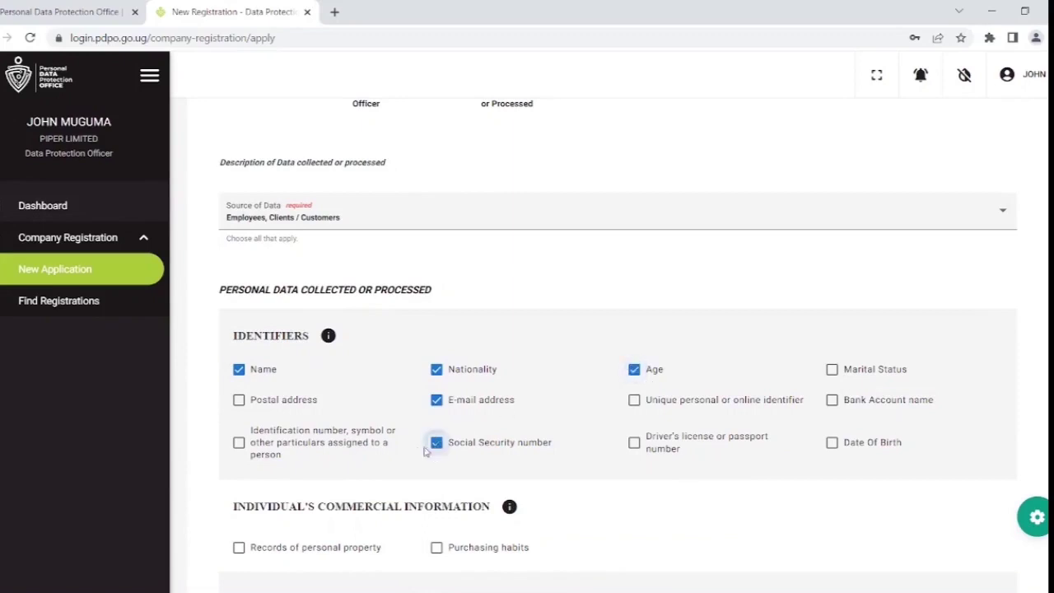
{"action": "left_click", "coordinate": [239, 444]}
{"action": "left_click", "coordinate": [239, 400]}
{"action": "left_click", "coordinate": [634, 443]}
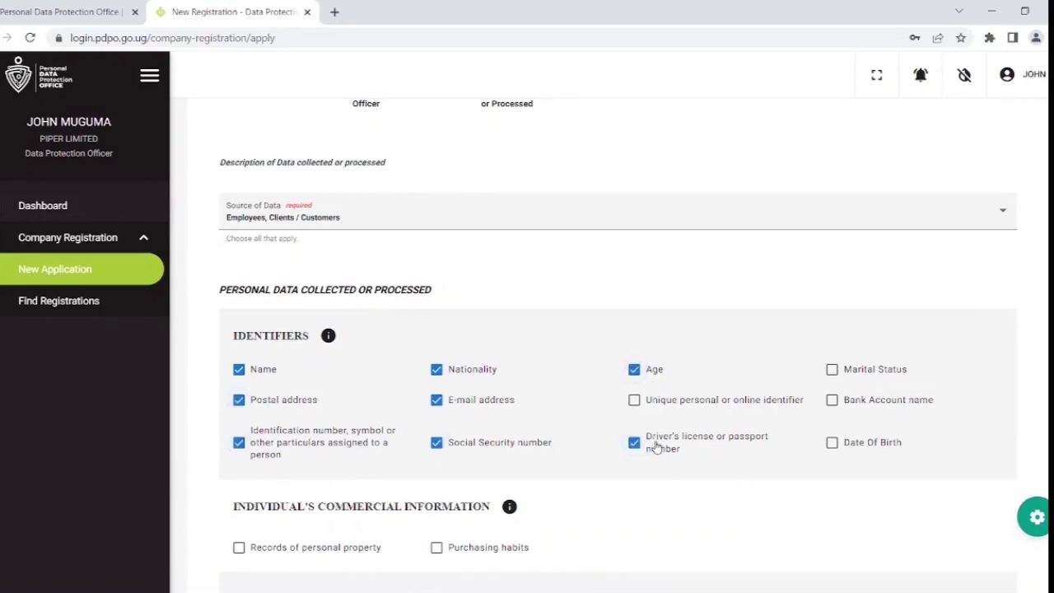
{"action": "left_click", "coordinate": [832, 400]}
{"action": "left_click", "coordinate": [833, 442]}
{"action": "left_click", "coordinate": [832, 369]}
Tick geolocation data, save the draft, and advance to the Purpose & Retention step.
{"action": "scroll", "coordinate": [377, 399], "scroll_direction": "down", "scroll_amount": 2}
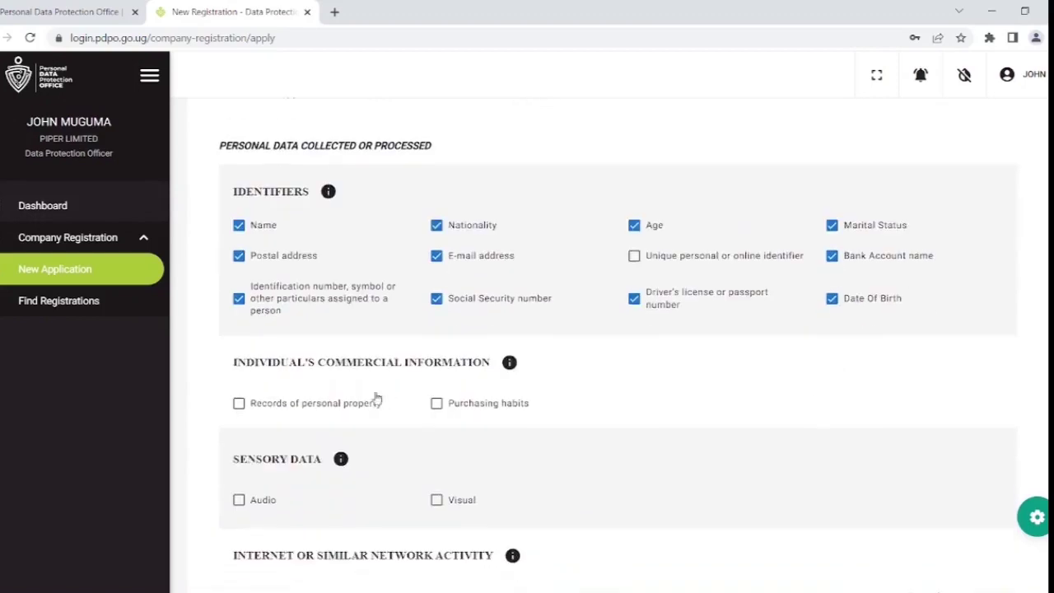
{"action": "scroll", "coordinate": [403, 422], "scroll_direction": "down", "scroll_amount": 6}
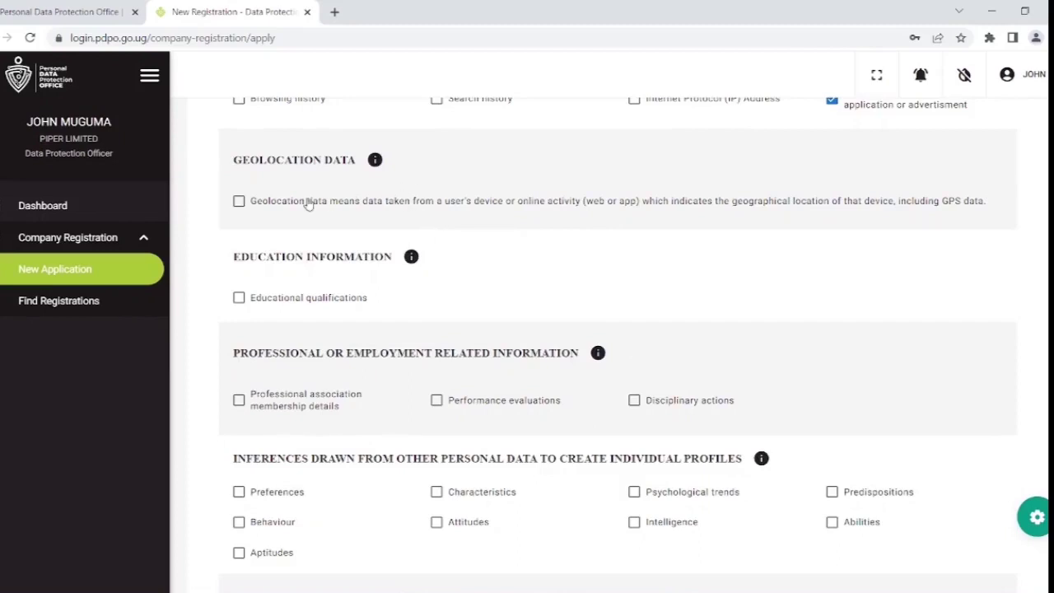
{"action": "left_click", "coordinate": [238, 202]}
{"action": "scroll", "coordinate": [403, 278], "scroll_direction": "down", "scroll_amount": 2}
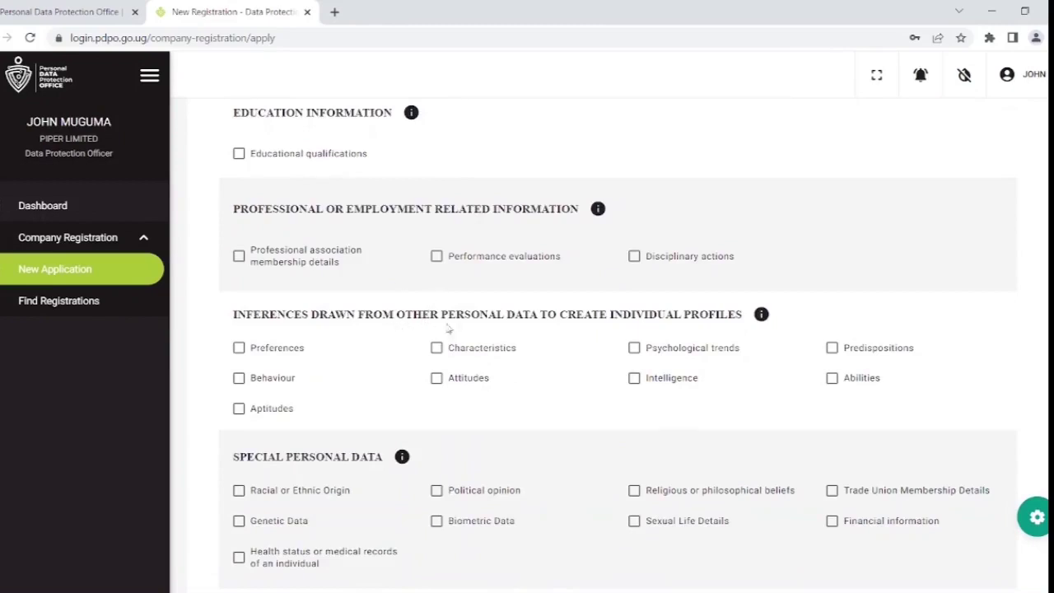
{"action": "scroll", "coordinate": [436, 458], "scroll_direction": "down", "scroll_amount": 1}
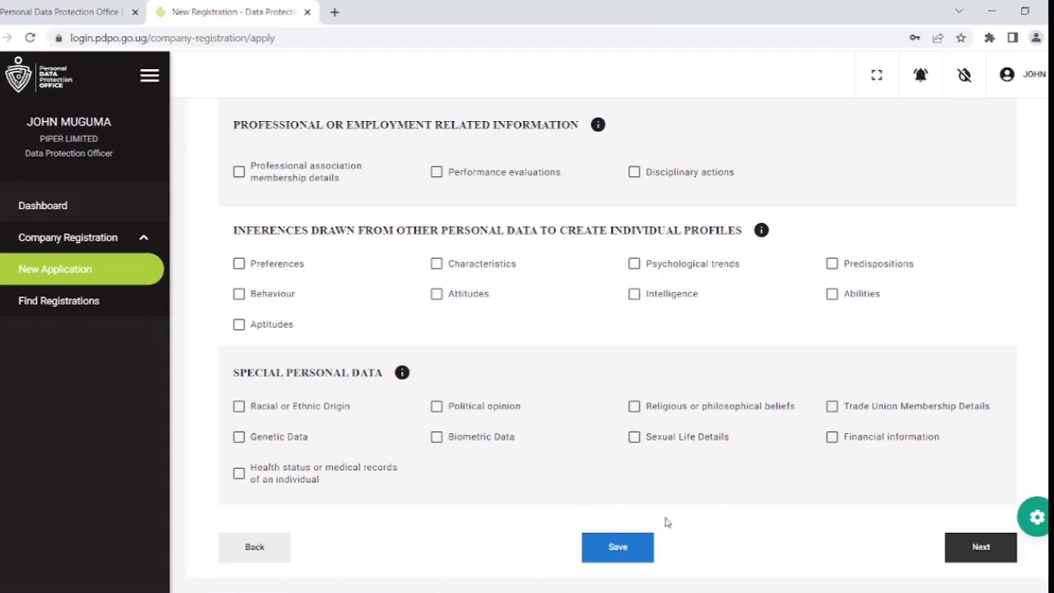
{"action": "left_click", "coordinate": [626, 548]}
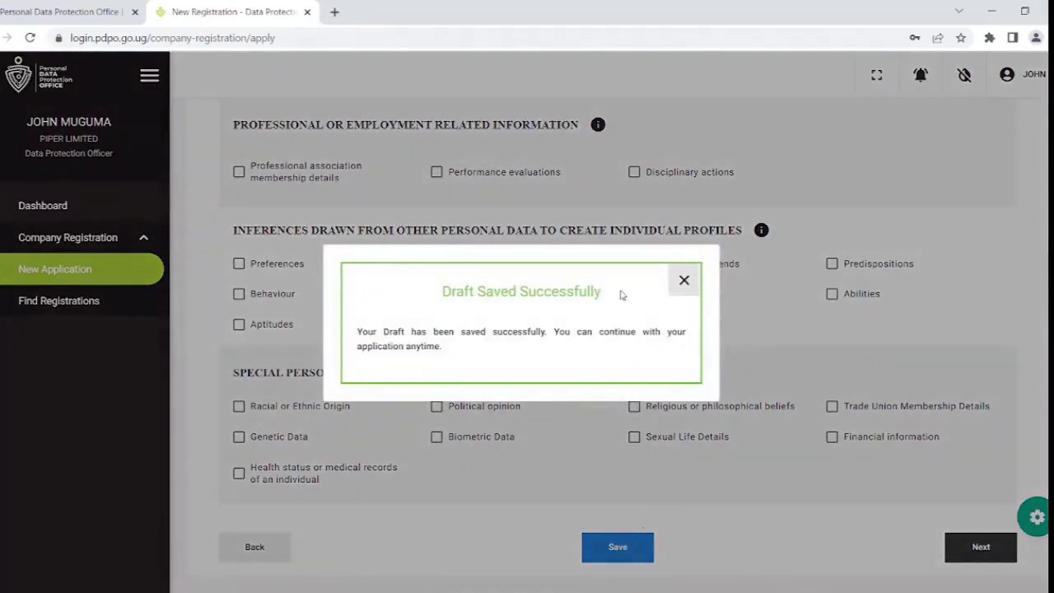
{"action": "left_click", "coordinate": [684, 280]}
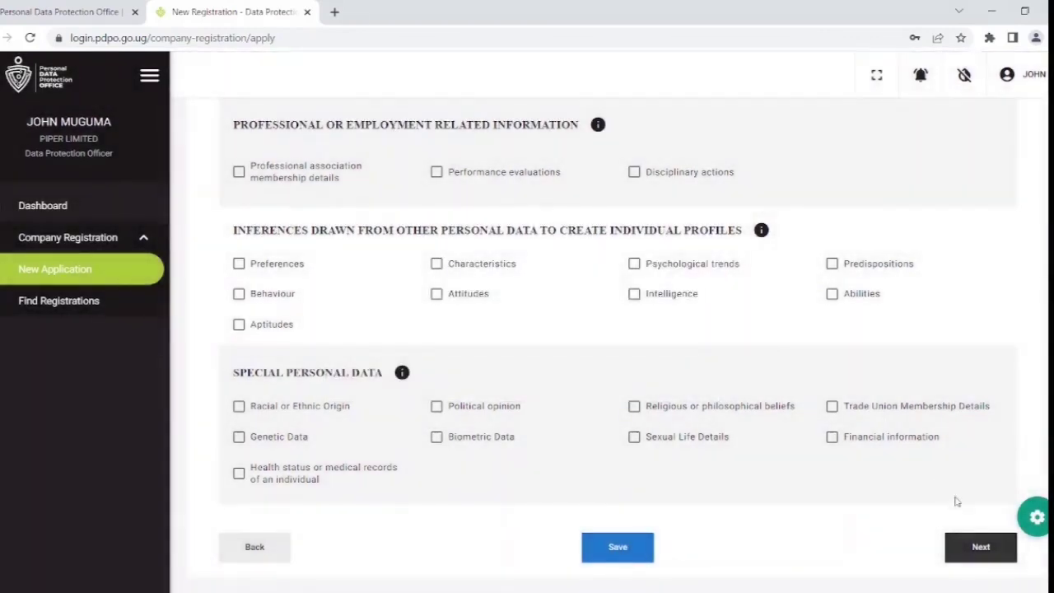
{"action": "left_click", "coordinate": [978, 554]}
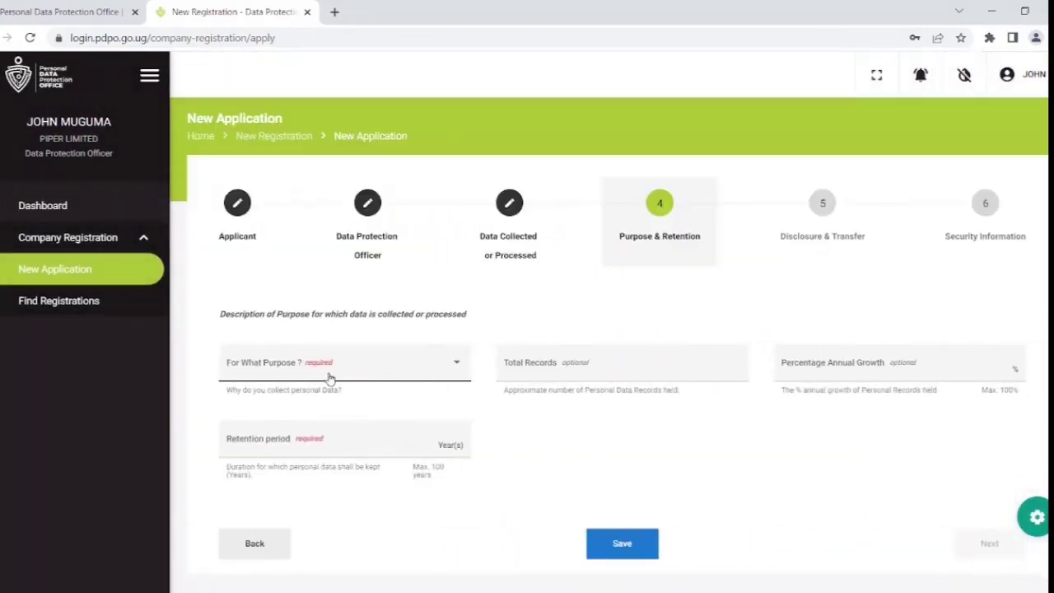
Choose 'Provide Services / Products to Individuals' and 'Collection / Processing is required by Law' as collection purposes.
{"action": "left_click", "coordinate": [330, 370]}
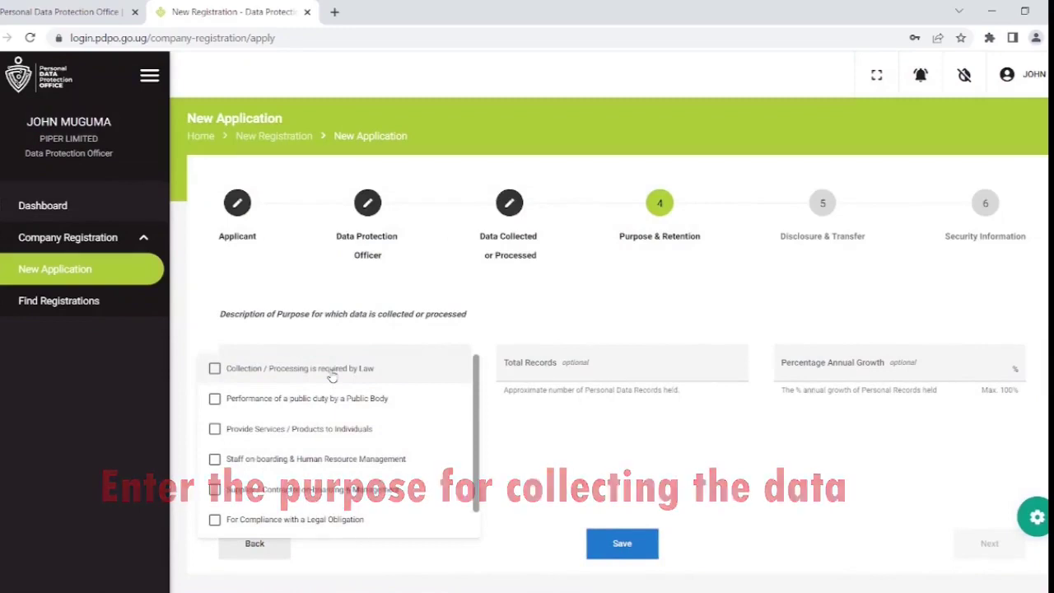
{"action": "left_click", "coordinate": [215, 430]}
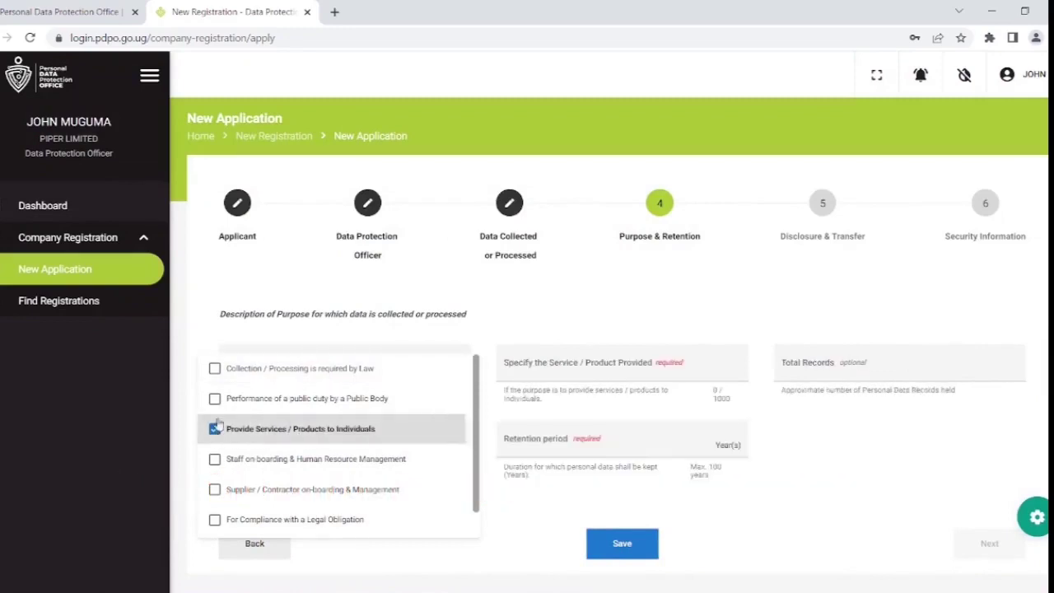
{"action": "left_click", "coordinate": [215, 370]}
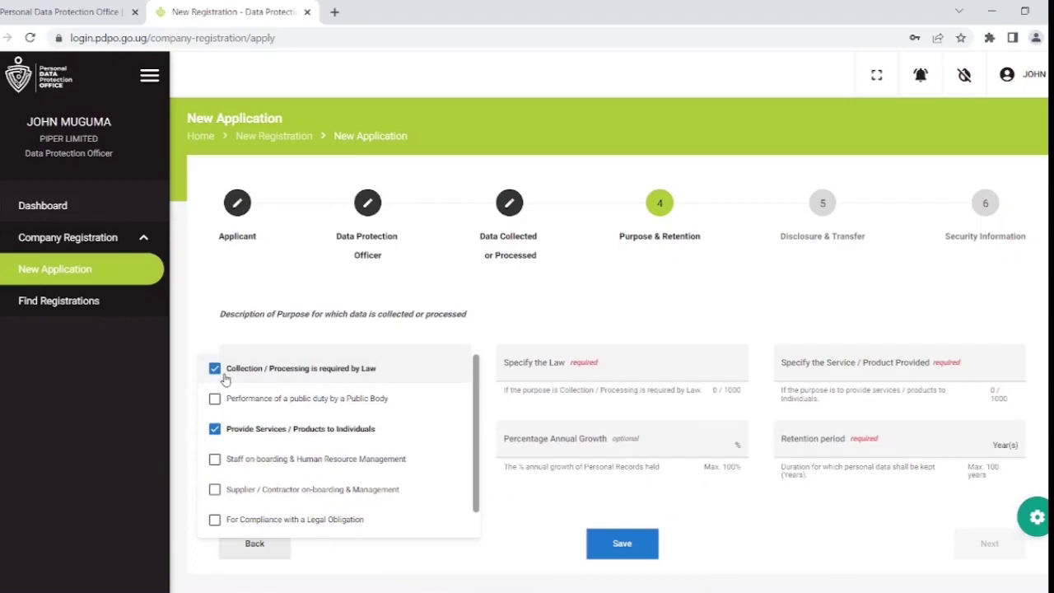
{"action": "left_click", "coordinate": [579, 372]}
Enter law 'Recommendations', service 'Delivery' and a 1-year retention period.
{"action": "left_click", "coordinate": [553, 372]}
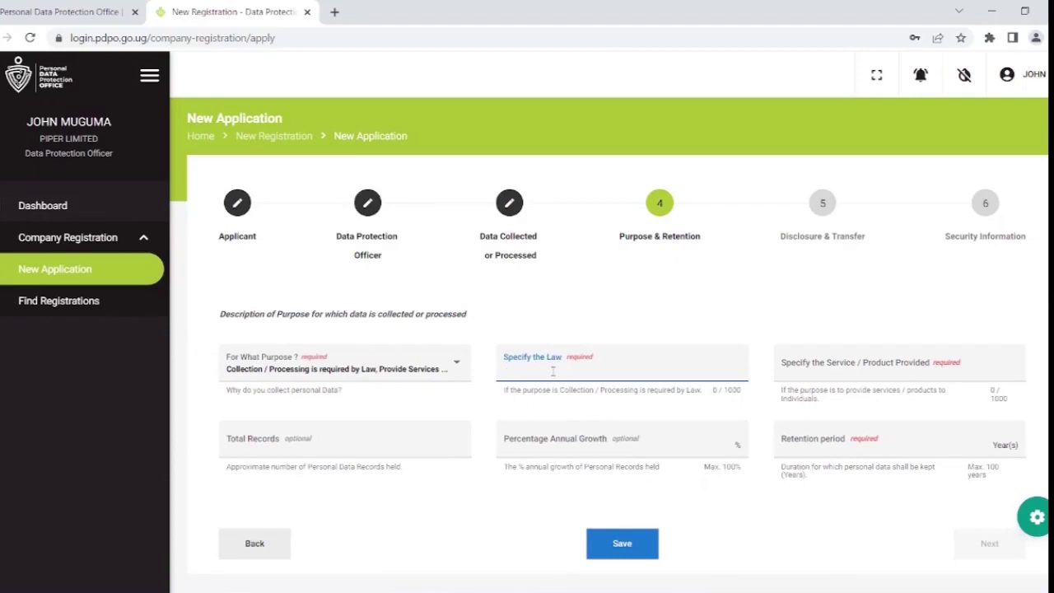
{"action": "type", "text": "Recommendations"}
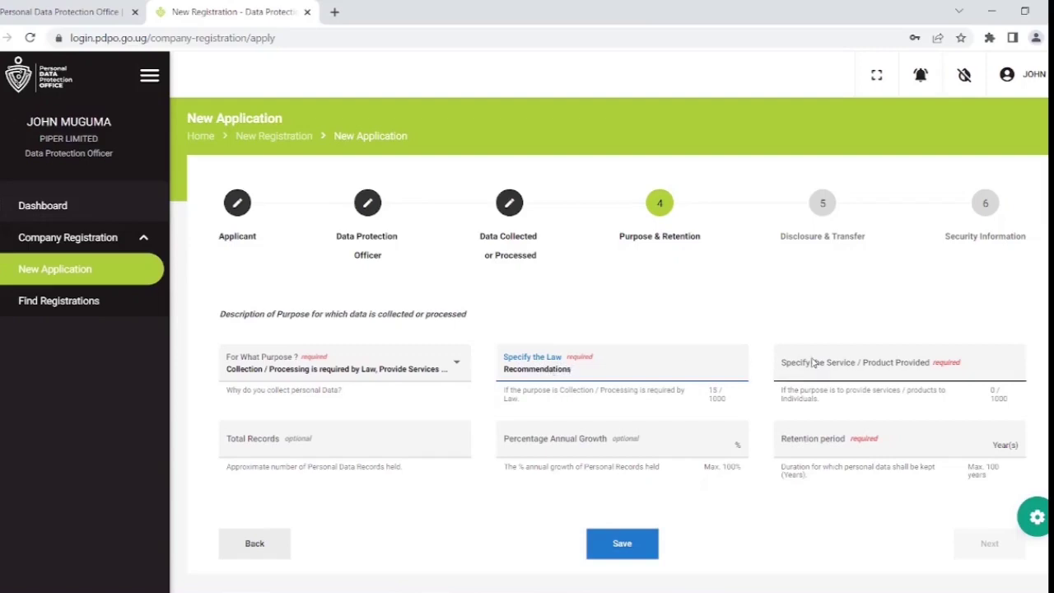
{"action": "left_click", "coordinate": [826, 378]}
{"action": "type", "text": "T"}
{"action": "key", "text": "BackSpace"}
{"action": "type", "text": "Delivery"}
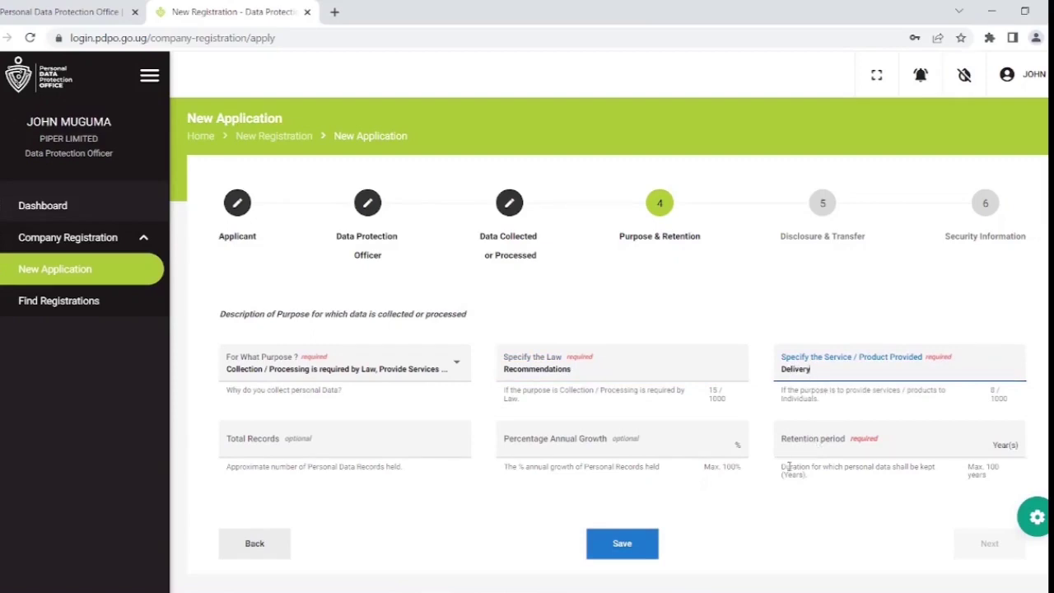
{"action": "left_click", "coordinate": [826, 445]}
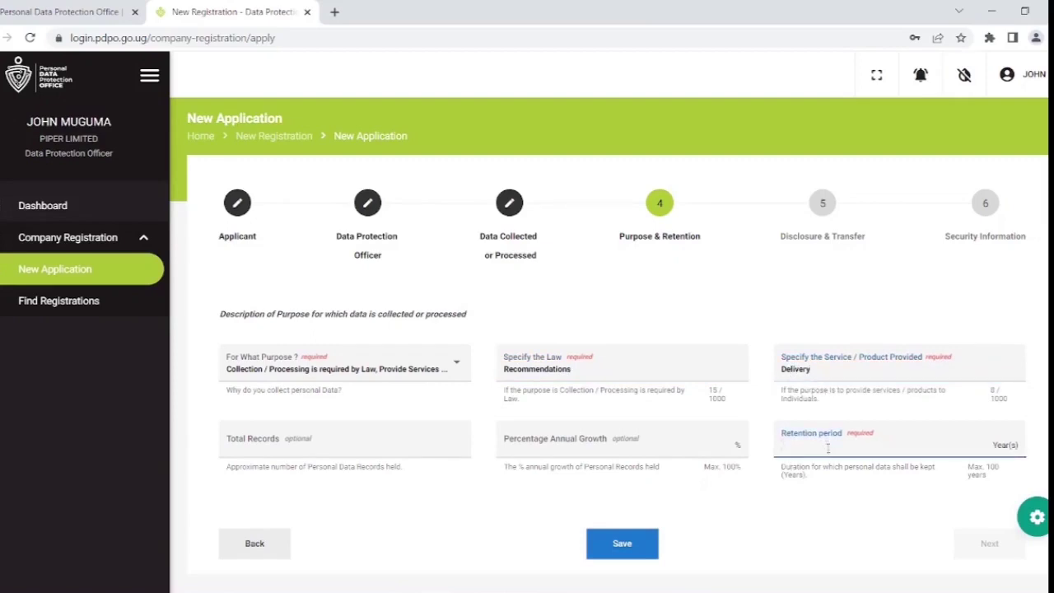
{"action": "type", "text": "1"}
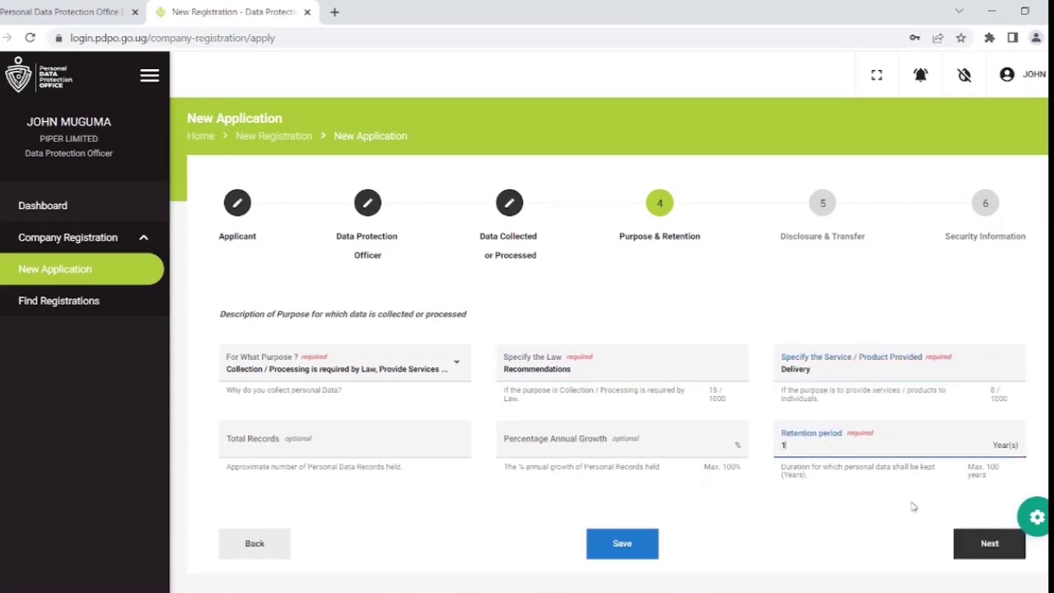
Save the Purpose & Retention draft and move on to Disclosure & Transfer.
{"action": "left_click", "coordinate": [617, 544]}
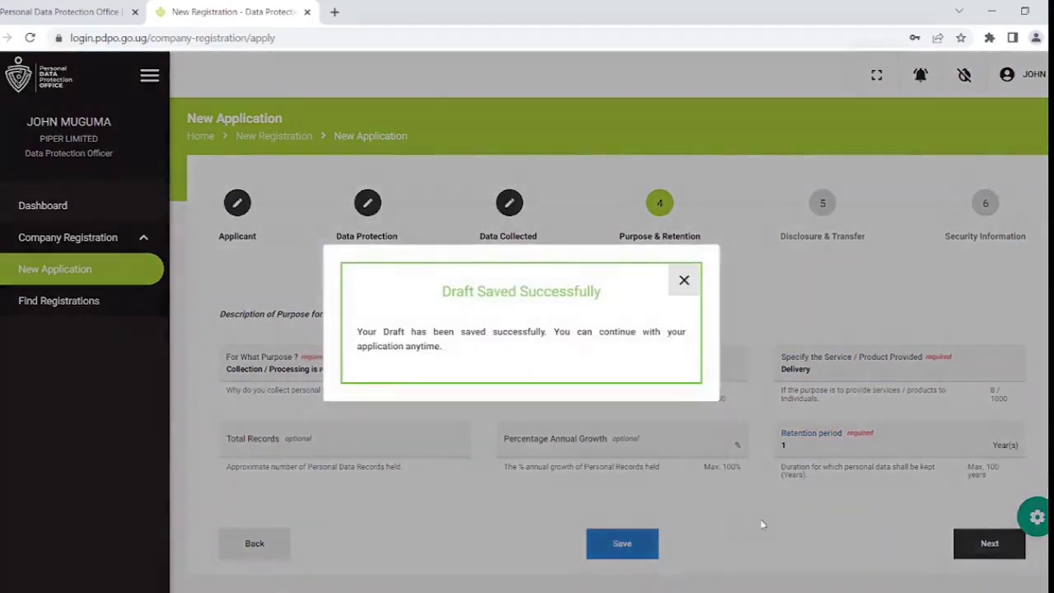
{"action": "left_click", "coordinate": [684, 282]}
{"action": "left_click", "coordinate": [993, 550]}
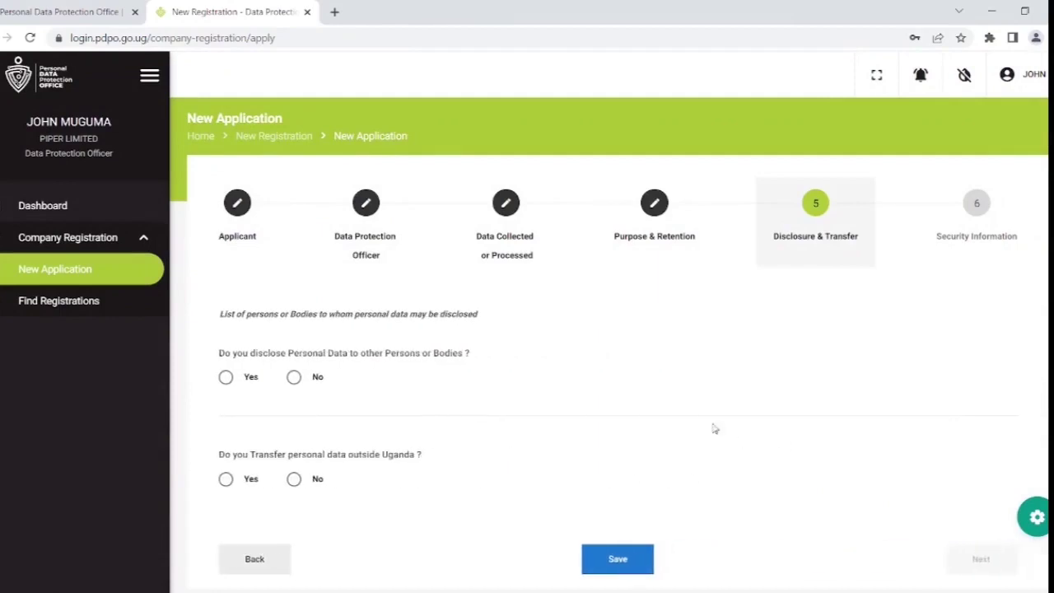
Answer Yes to disclosure and add Uganda Revenue Authority as a recipient with its disclosure purpose.
{"action": "left_click", "coordinate": [227, 378]}
{"action": "scroll", "coordinate": [268, 427], "scroll_direction": "down", "scroll_amount": 3}
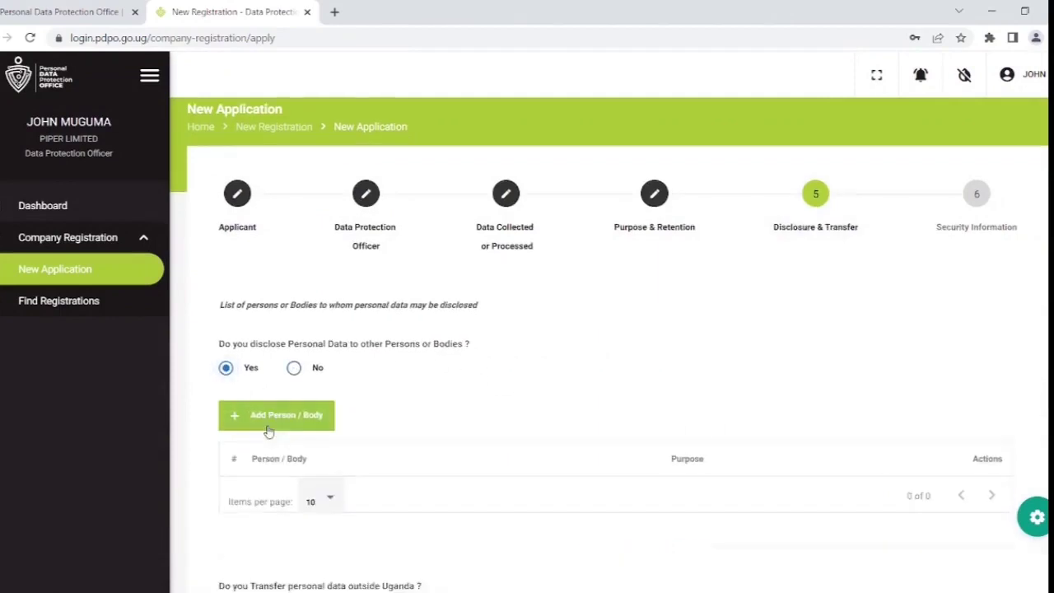
{"action": "left_click", "coordinate": [277, 284]}
{"action": "left_click", "coordinate": [341, 271]}
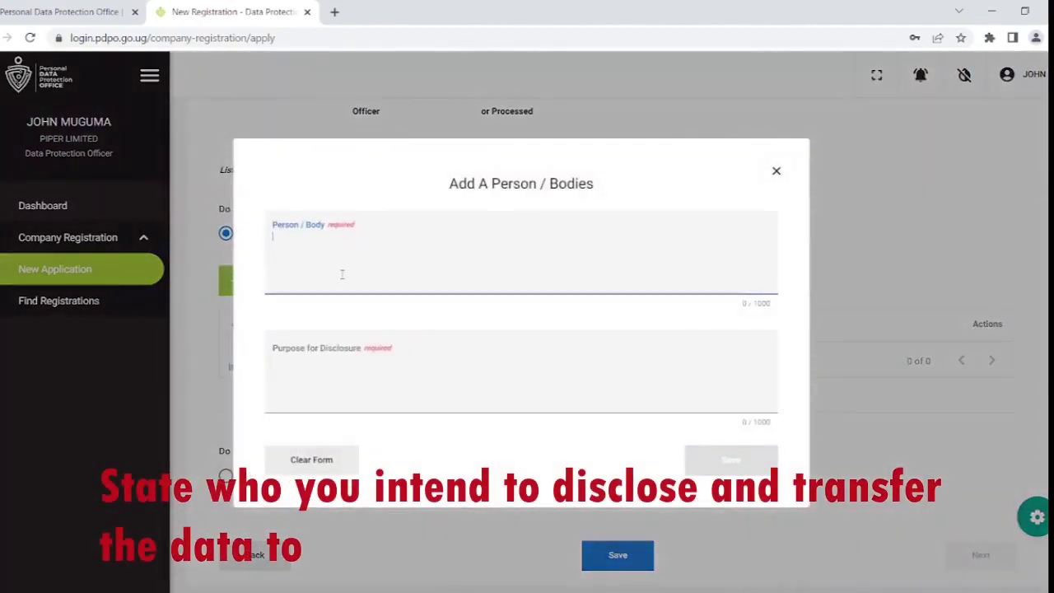
{"action": "type", "text": "UGANDA"}
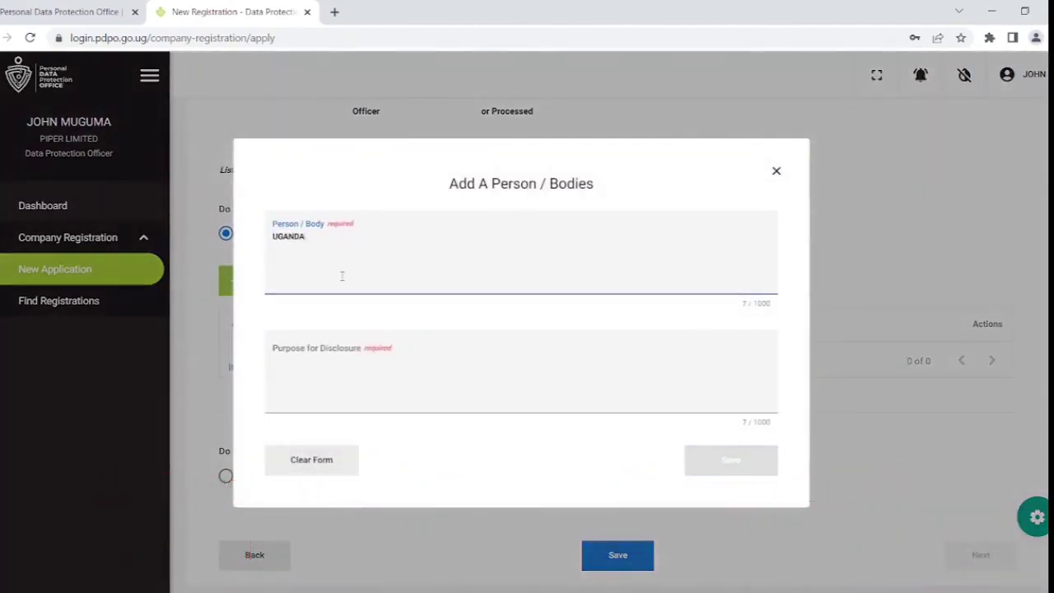
{"action": "type", "text": " REVENUE AUTHORITY"}
{"action": "left_click", "coordinate": [322, 381]}
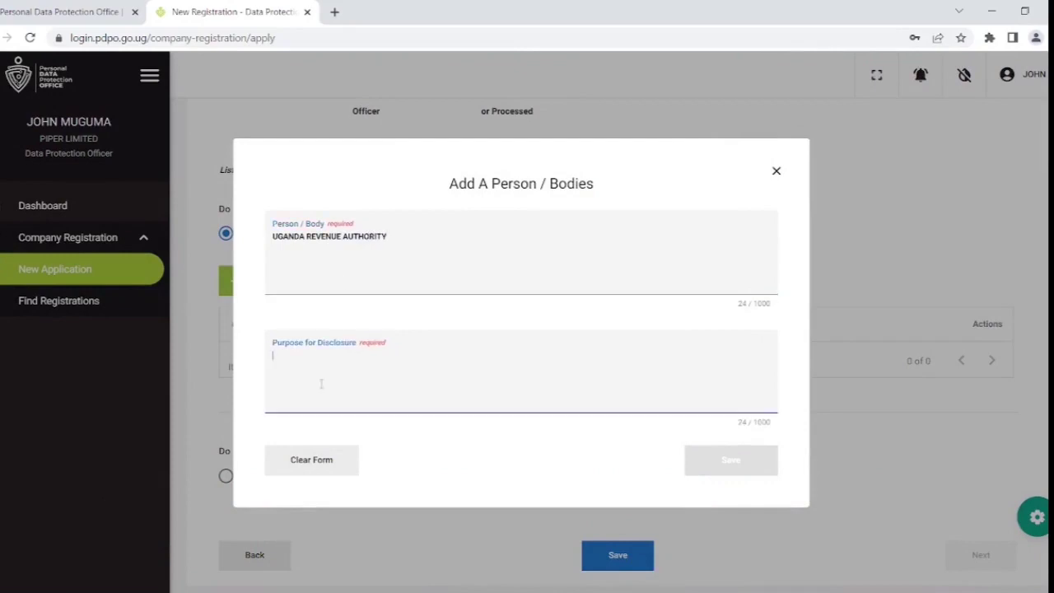
{"action": "type", "text": "Re"}
{"action": "type", "text": "EMITTANCE OF TAXES"}
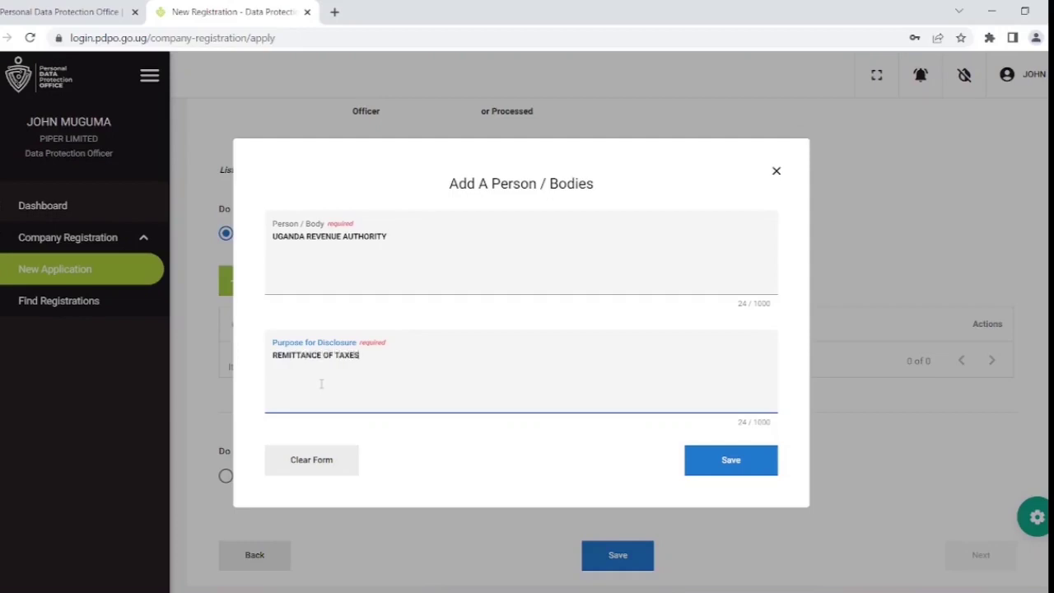
{"action": "left_click", "coordinate": [720, 461]}
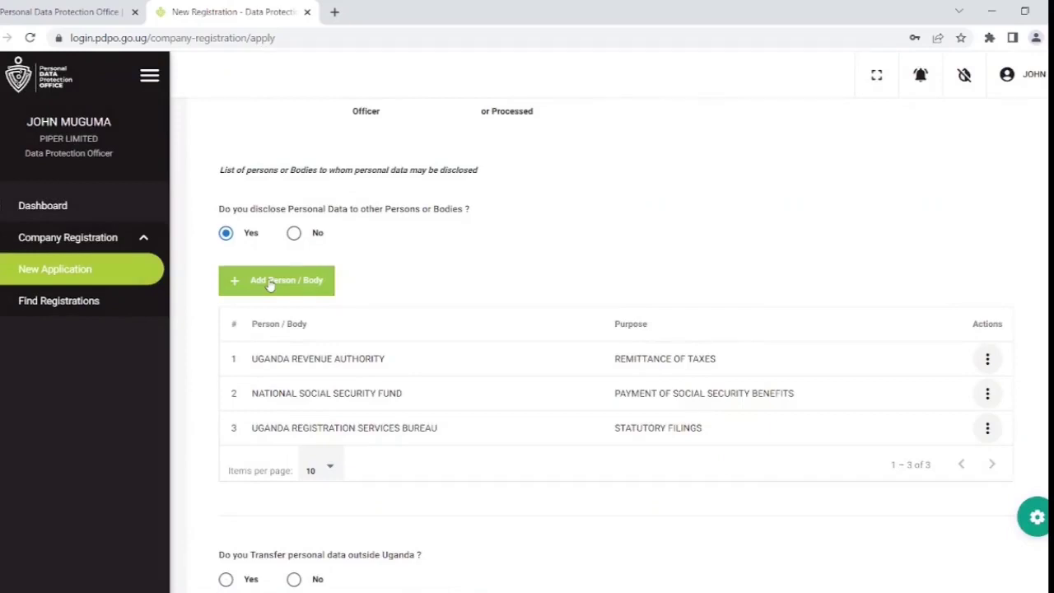
{"action": "scroll", "coordinate": [363, 243], "scroll_direction": "down", "scroll_amount": 2}
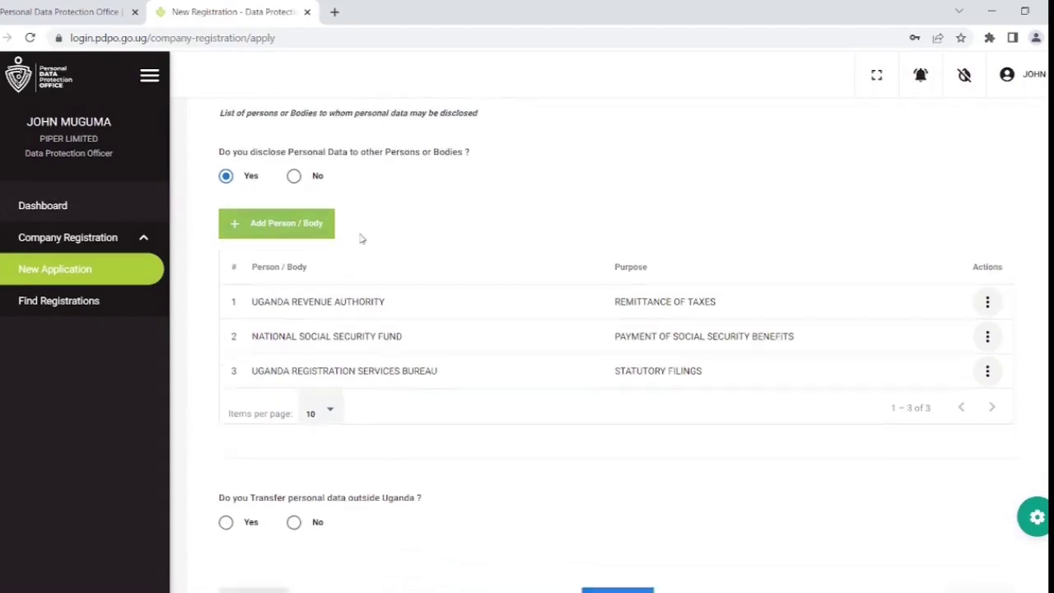
Answer Yes to transfer outside Uganda and add Ireland as a destination country.
{"action": "left_click", "coordinate": [225, 467]}
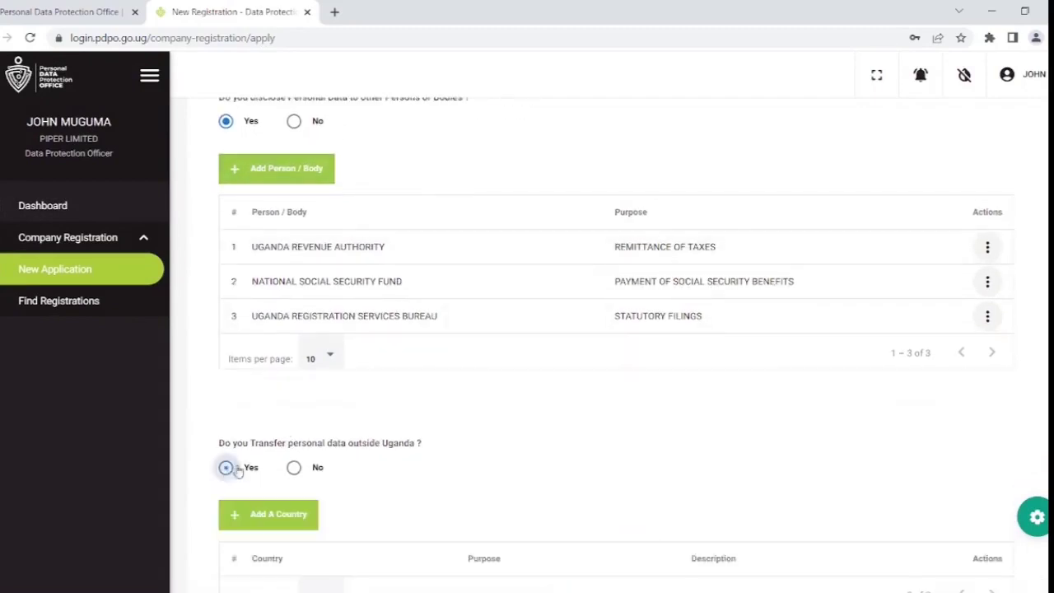
{"action": "scroll", "coordinate": [353, 361], "scroll_direction": "down", "scroll_amount": 1}
{"action": "scroll", "coordinate": [353, 357], "scroll_direction": "down", "scroll_amount": 2}
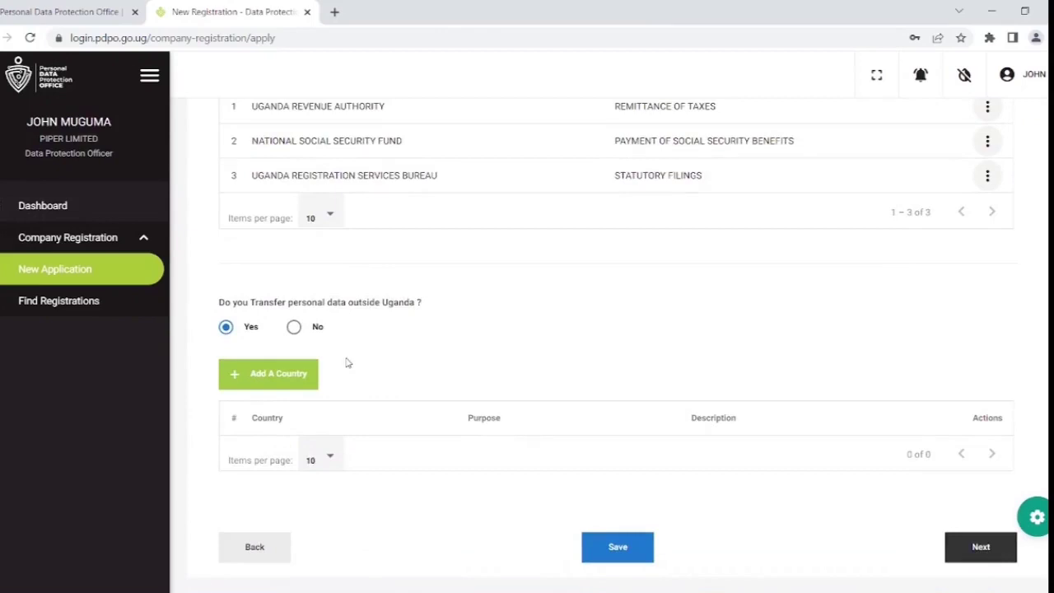
{"action": "left_click", "coordinate": [287, 377]}
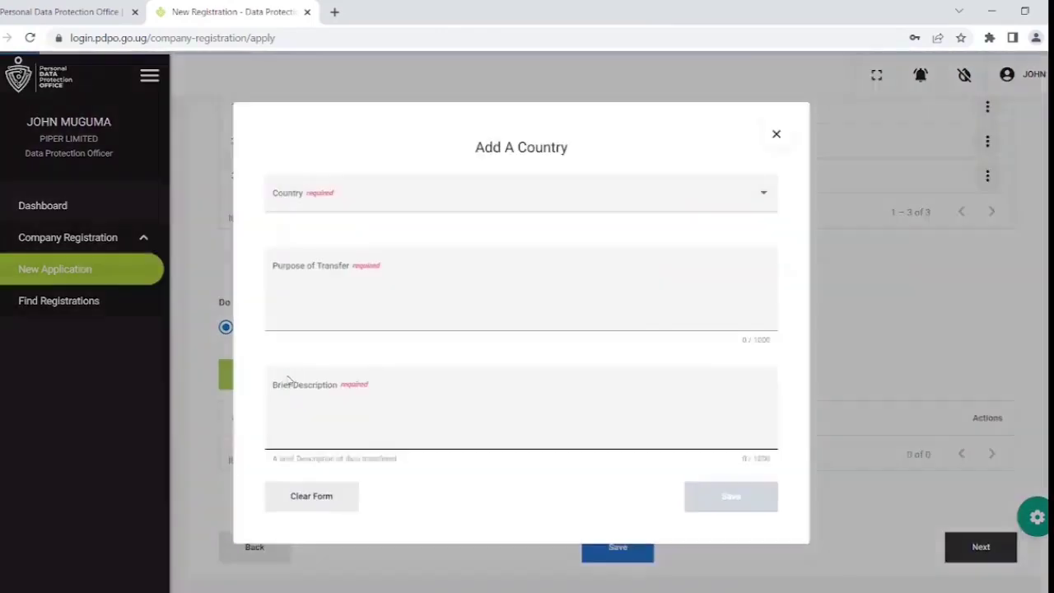
{"action": "left_click", "coordinate": [382, 200]}
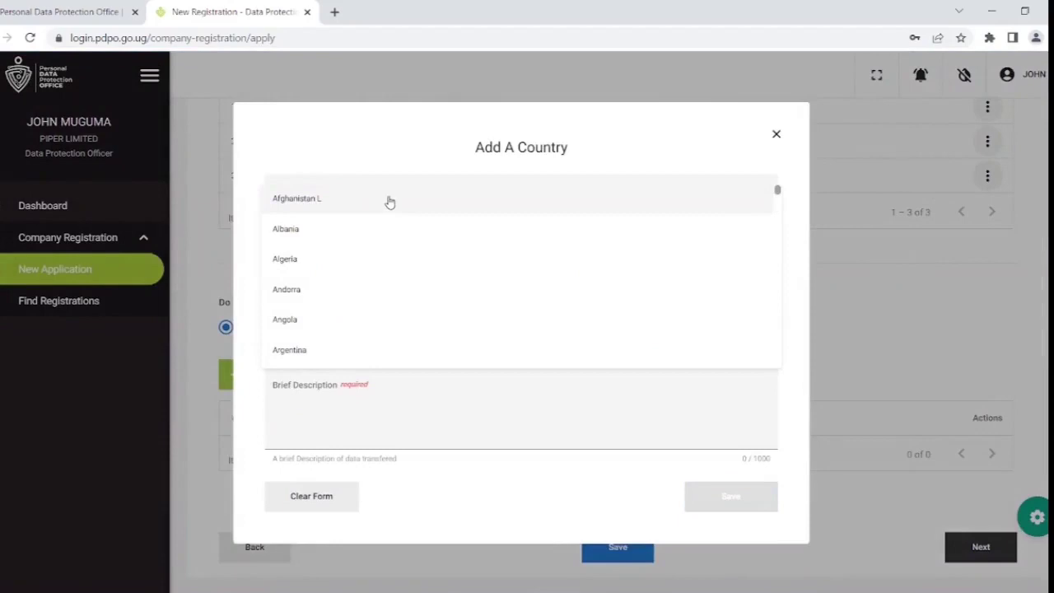
{"action": "scroll", "coordinate": [391, 202], "scroll_direction": "down", "scroll_amount": 20}
{"action": "scroll", "coordinate": [391, 202], "scroll_direction": "down", "scroll_amount": 5}
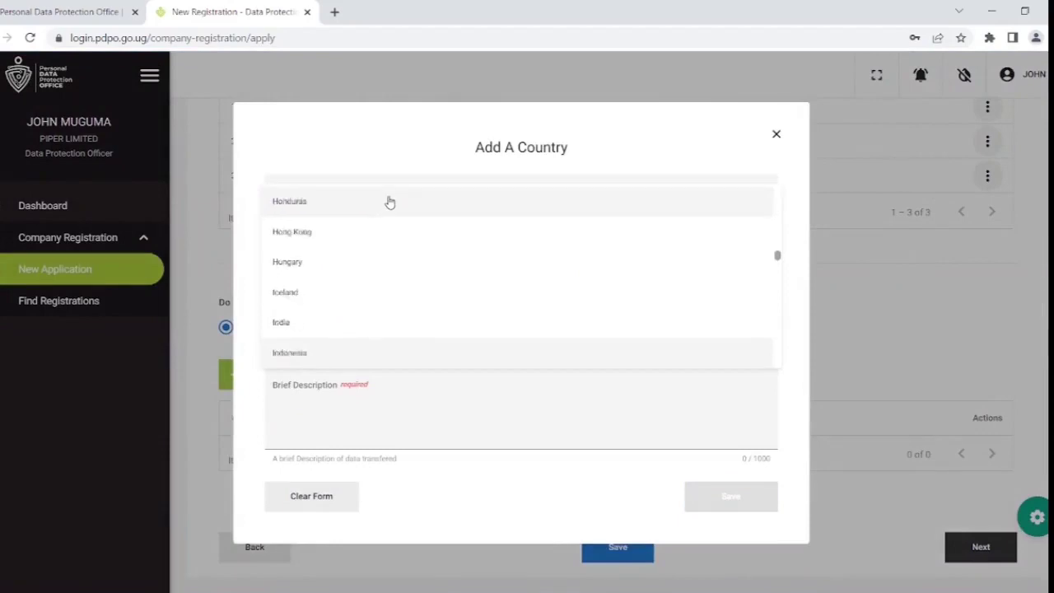
{"action": "left_click", "coordinate": [391, 202]}
Give the Ireland entry the purpose 'Hosting of email servers' and a data description, then save it.
{"action": "left_click", "coordinate": [391, 303]}
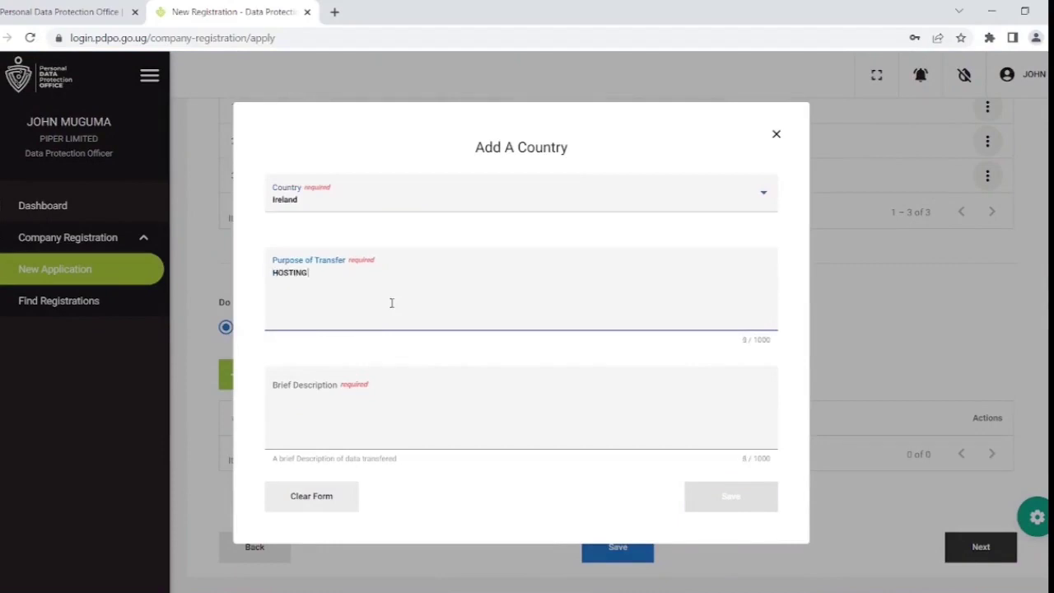
{"action": "type", "text": "HOSTING OF EMAILSERVERS"}
{"action": "key", "text": "BackSpace"}
{"action": "key", "text": "BackSpace"}
{"action": "key", "text": "BackSpace"}
{"action": "key", "text": "BackSpace"}
{"action": "key", "text": "BackSpace"}
{"action": "key", "text": "BackSpace"}
{"action": "key", "text": "BackSpace"}
{"action": "key", "text": "BackSpace"}
{"action": "key", "text": "BackSpace"}
{"action": "key", "text": "BackSpace"}
{"action": "key", "text": "BackSpace"}
{"action": "key", "text": "BackSpace"}
{"action": "key", "text": "BackSpace"}
{"action": "key", "text": "BackSpace"}
{"action": "key", "text": "BackSpace"}
{"action": "key", "text": "BackSpace"}
{"action": "key", "text": "BackSpace"}
{"action": "key", "text": "BackSpace"}
{"action": "key", "text": "BackSpace"}
{"action": "key", "text": "BackSpace"}
{"action": "type", "text": "VERS"}
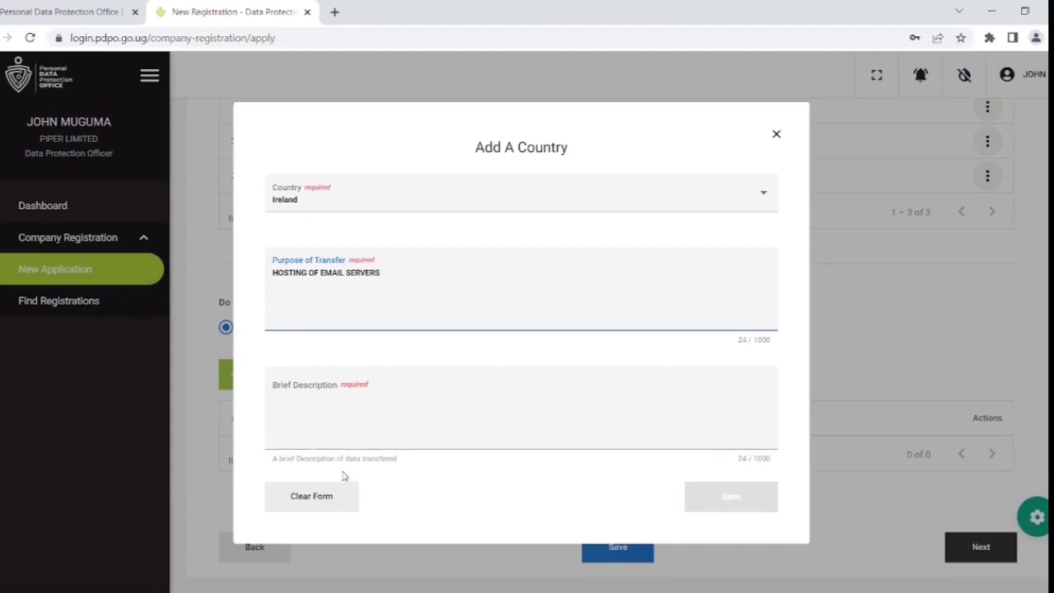
{"action": "left_click", "coordinate": [342, 430]}
{"action": "type", "text": "CL"}
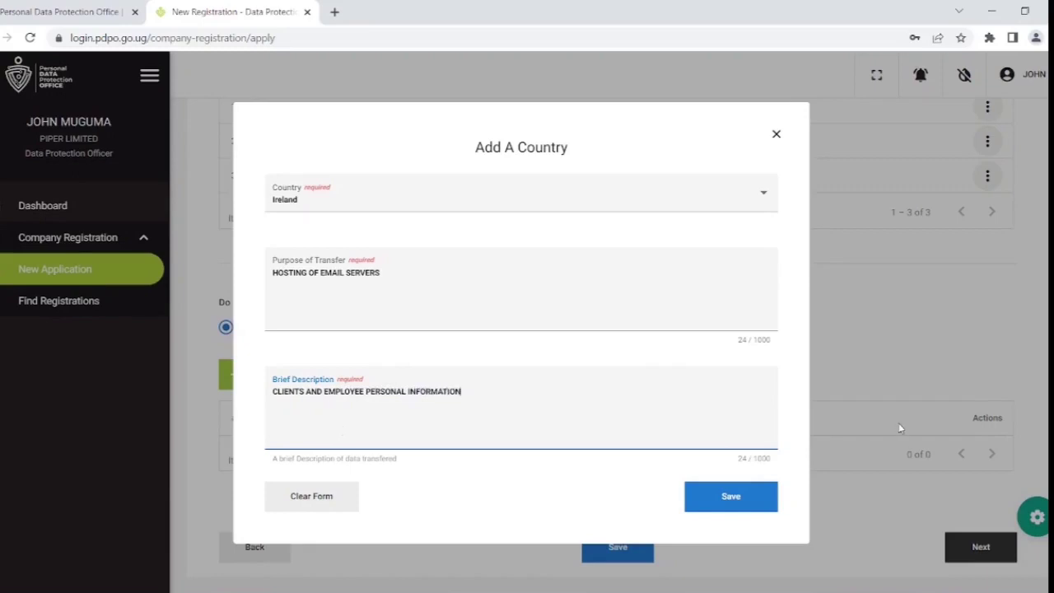
{"action": "left_click", "coordinate": [749, 503]}
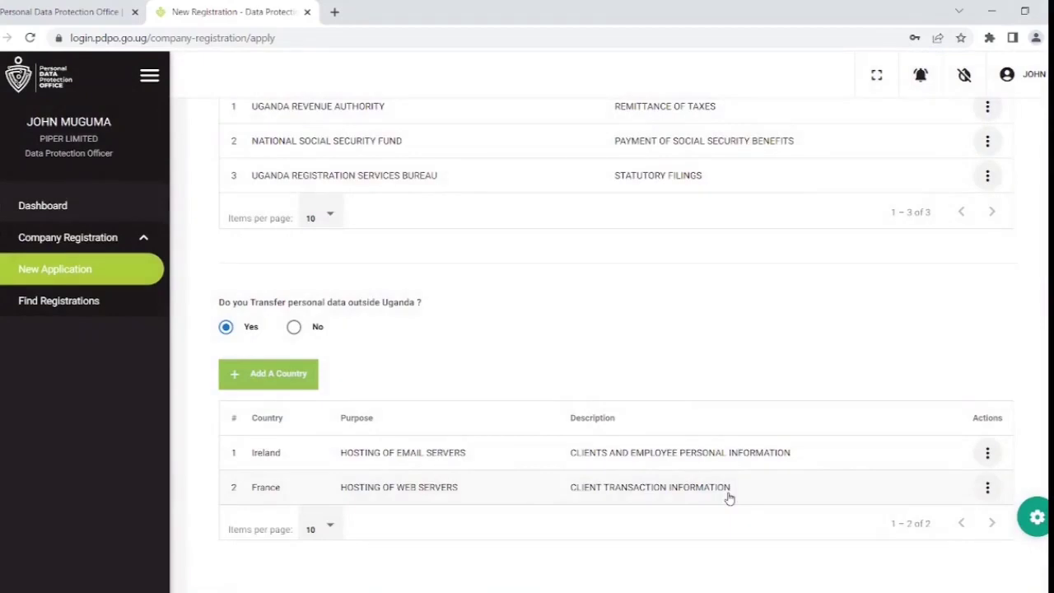
Save the Disclosure & Transfer draft and close the confirmation.
{"action": "scroll", "coordinate": [449, 393], "scroll_direction": "down", "scroll_amount": 1}
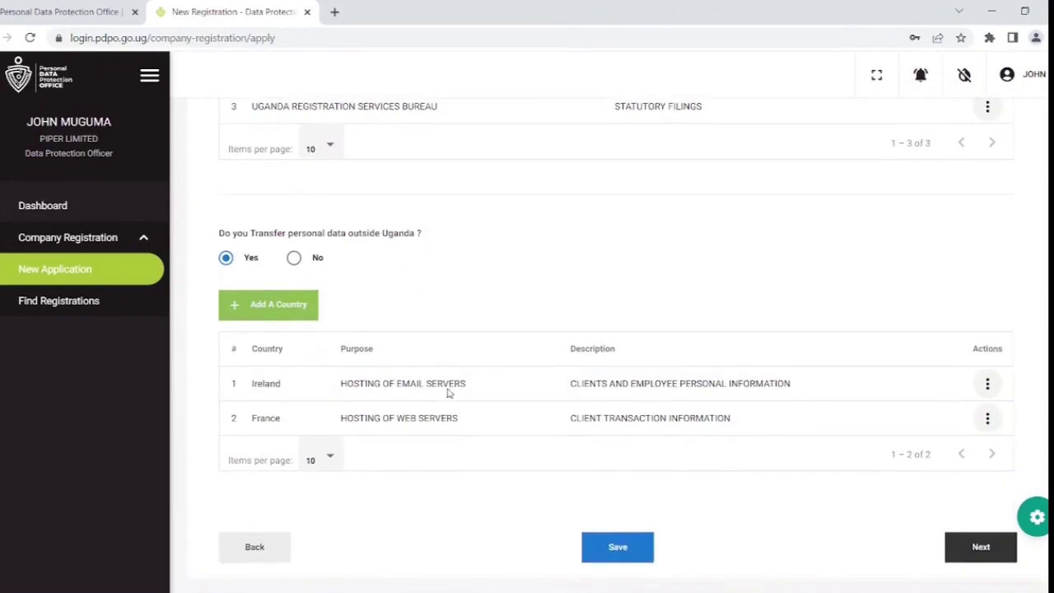
{"action": "left_click", "coordinate": [630, 555]}
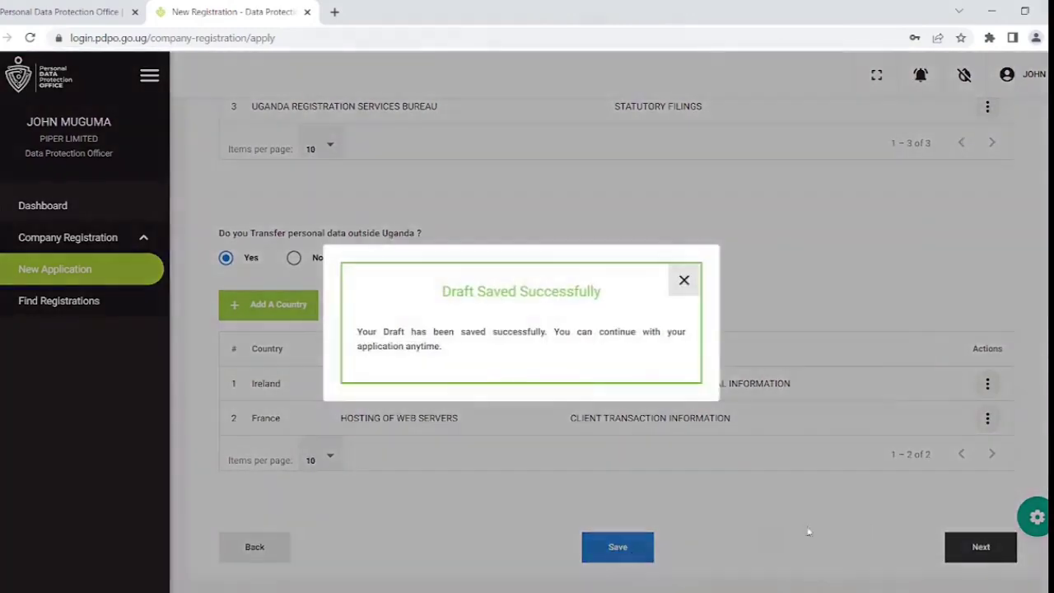
{"action": "left_click", "coordinate": [684, 280]}
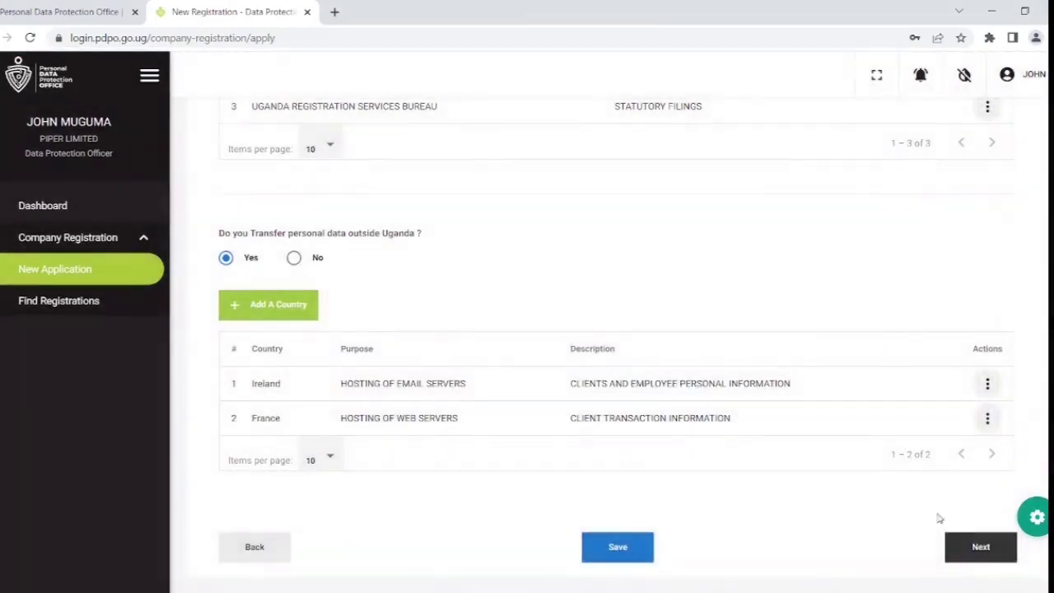
On Security Information, add the measure 'APPROVED INFORMATION SECURITY POLICY' to the list.
{"action": "left_click", "coordinate": [979, 547]}
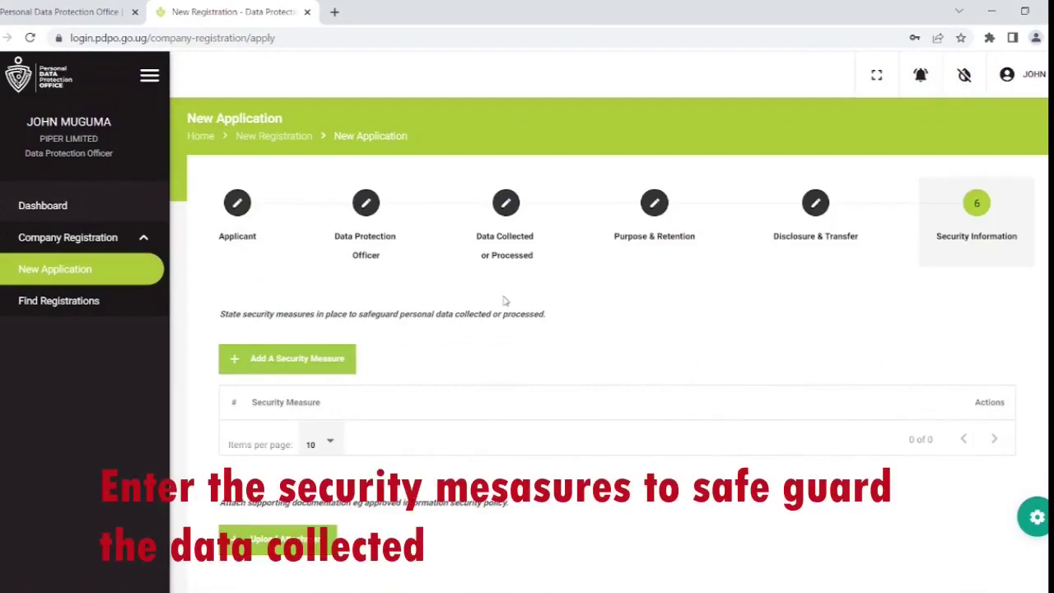
{"action": "left_click", "coordinate": [292, 363]}
{"action": "left_click", "coordinate": [344, 336]}
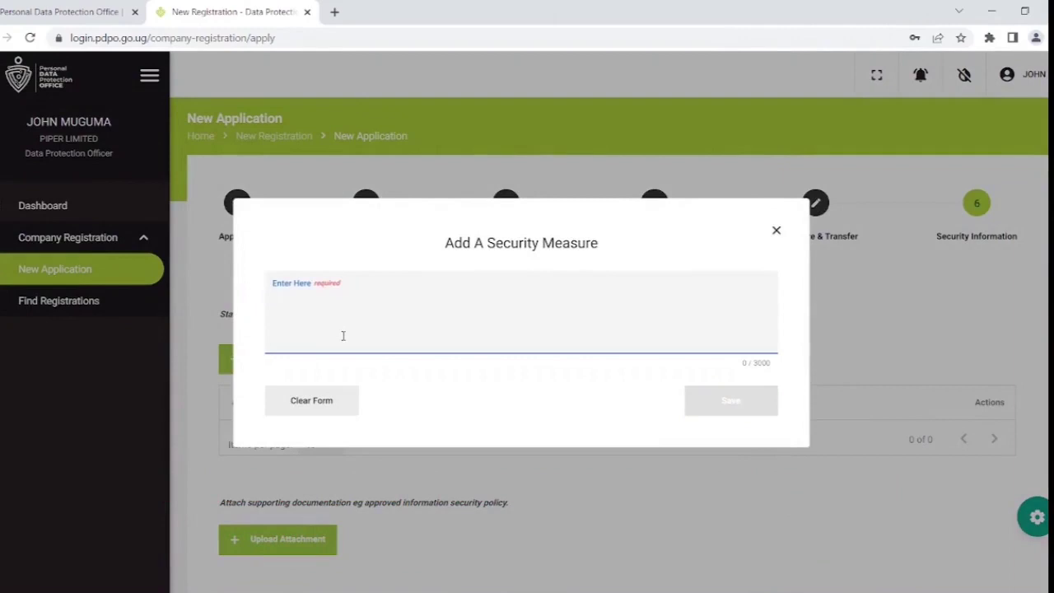
{"action": "type", "text": "APPROVED"}
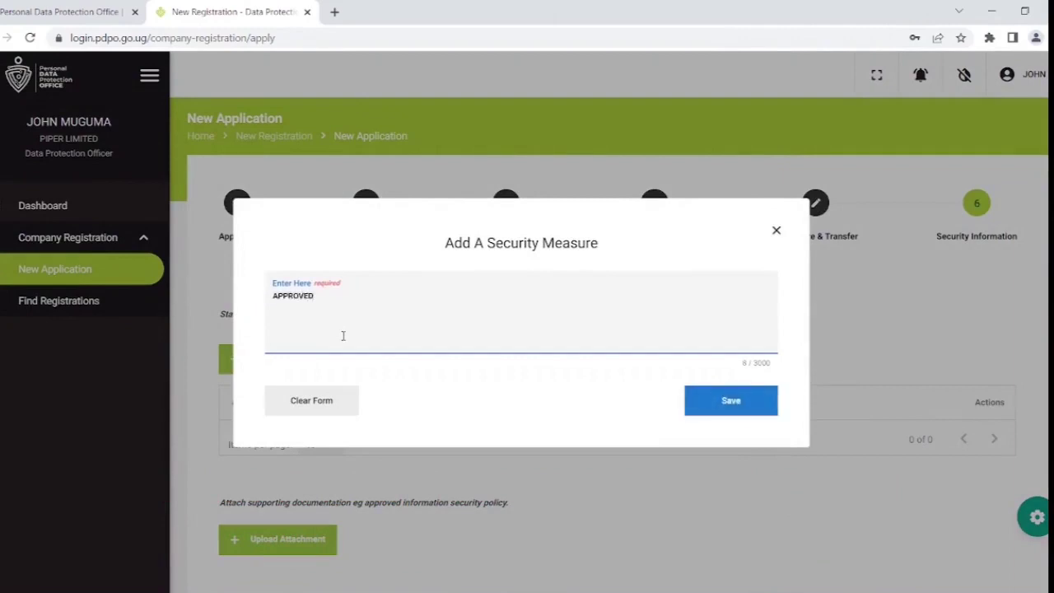
{"action": "type", "text": " INFORMATION SECURITY"}
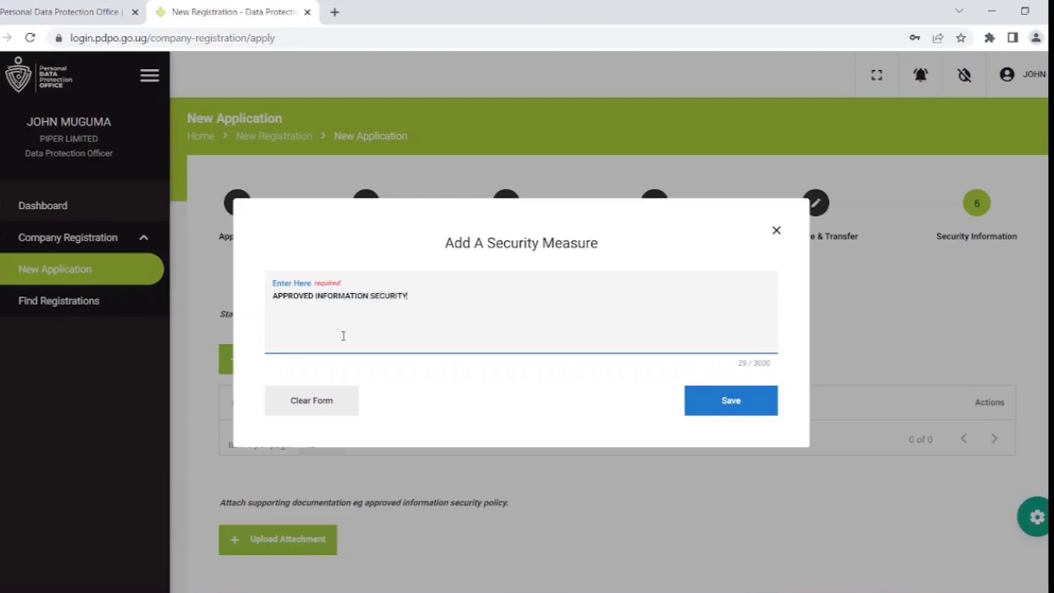
{"action": "type", "text": " POLICY"}
{"action": "left_click", "coordinate": [745, 412]}
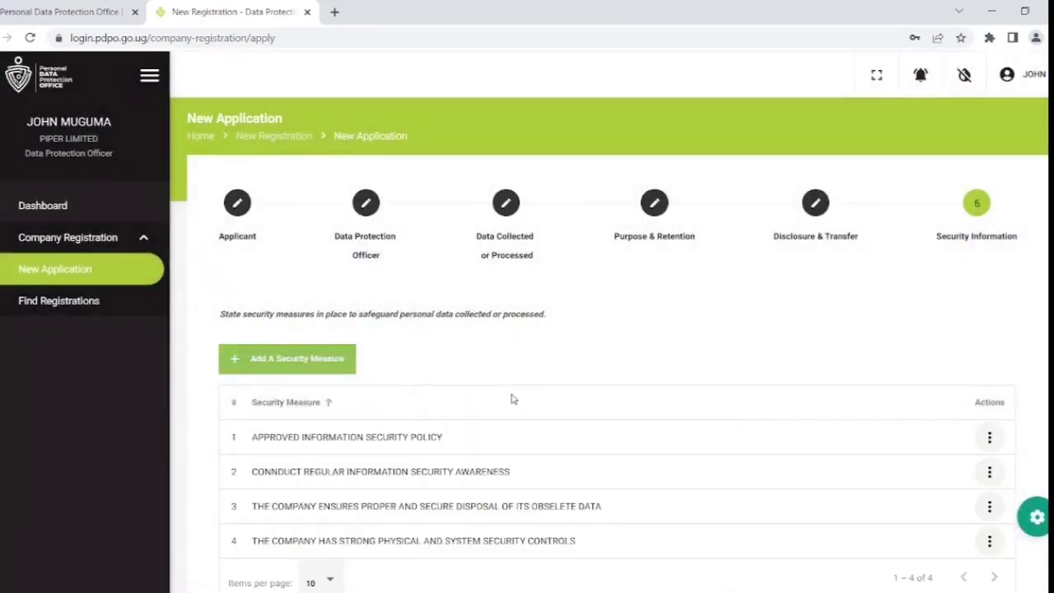
{"action": "scroll", "coordinate": [512, 399], "scroll_direction": "down", "scroll_amount": 6}
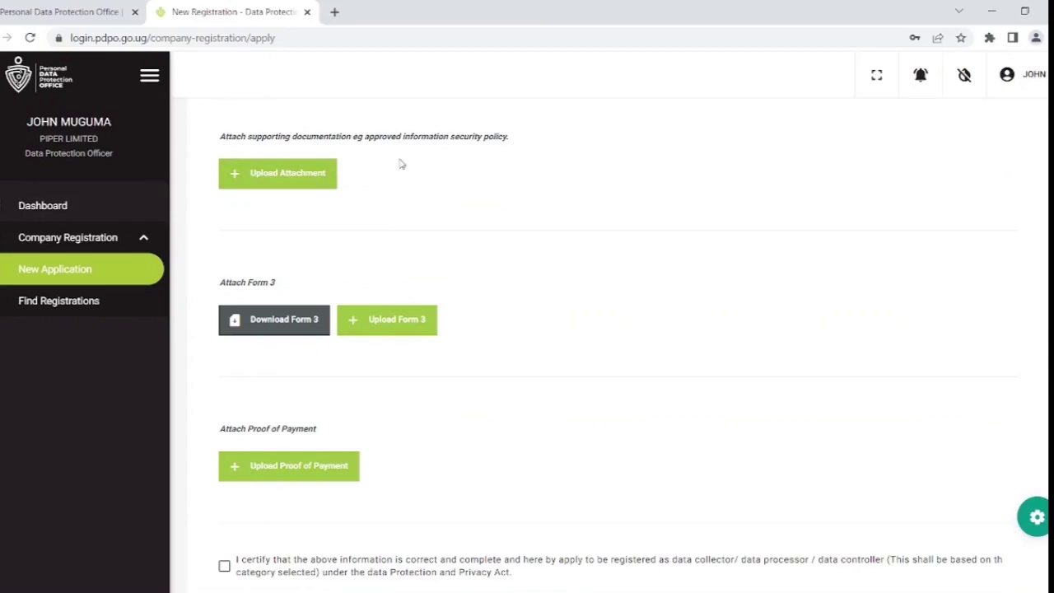
Download the Form 3 template and attach the completed Form 3.
{"action": "left_click", "coordinate": [299, 326]}
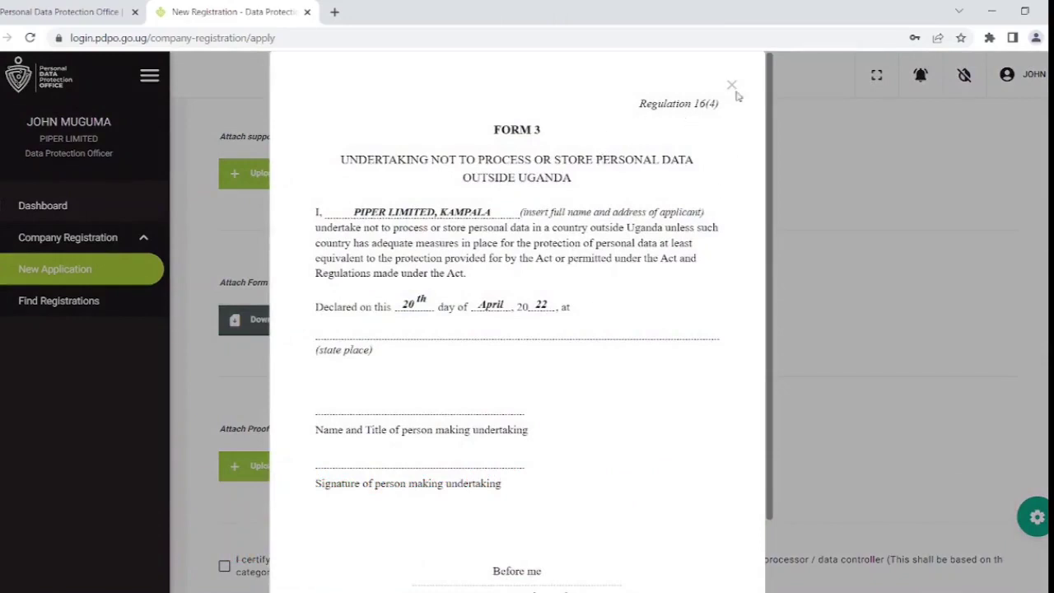
{"action": "scroll", "coordinate": [590, 583], "scroll_direction": "down", "scroll_amount": 1}
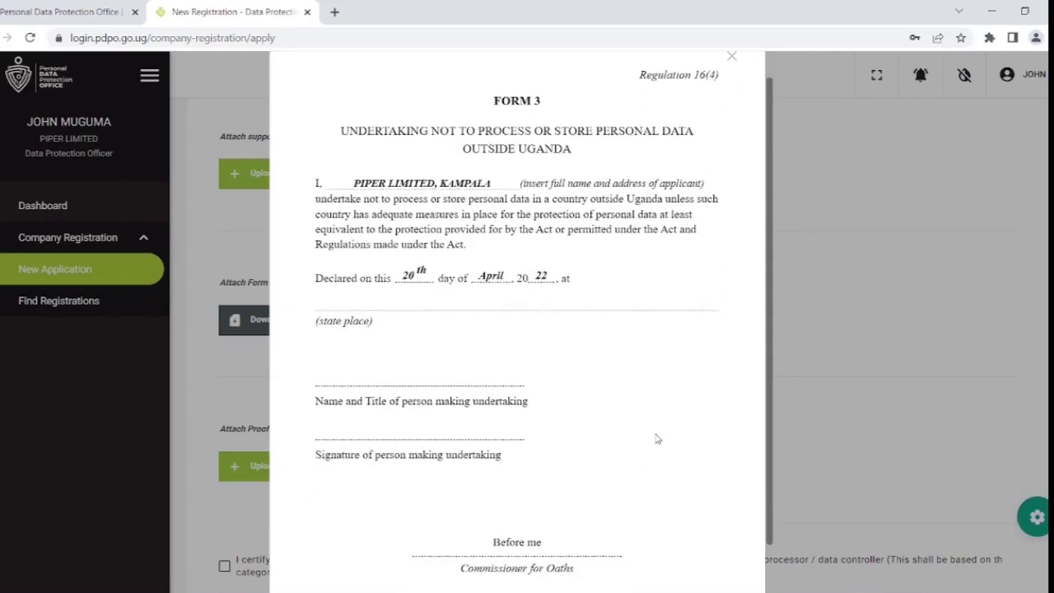
{"action": "scroll", "coordinate": [656, 437], "scroll_direction": "down", "scroll_amount": 2}
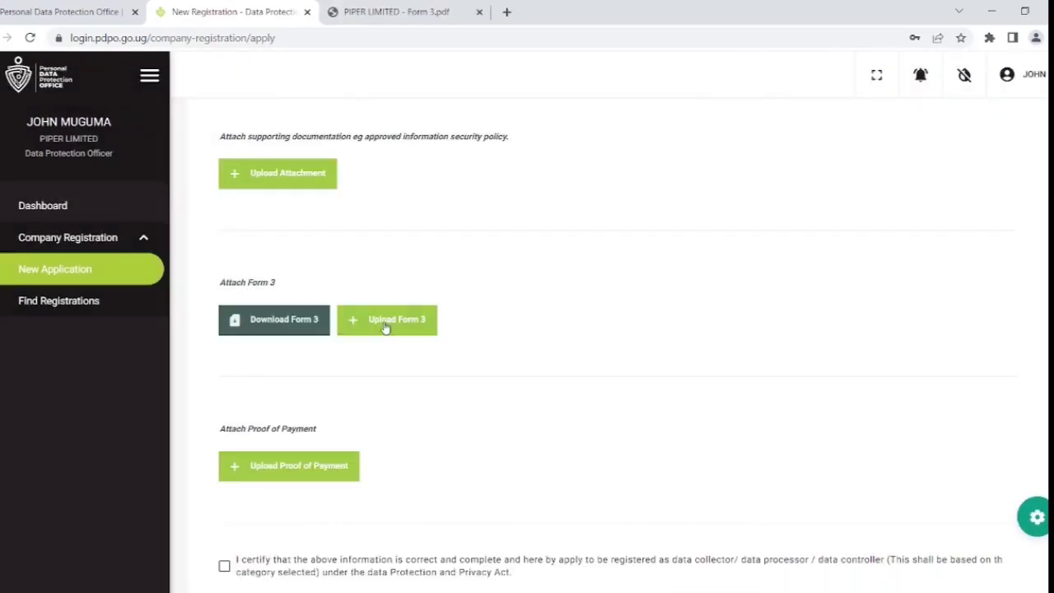
{"action": "left_click", "coordinate": [384, 327]}
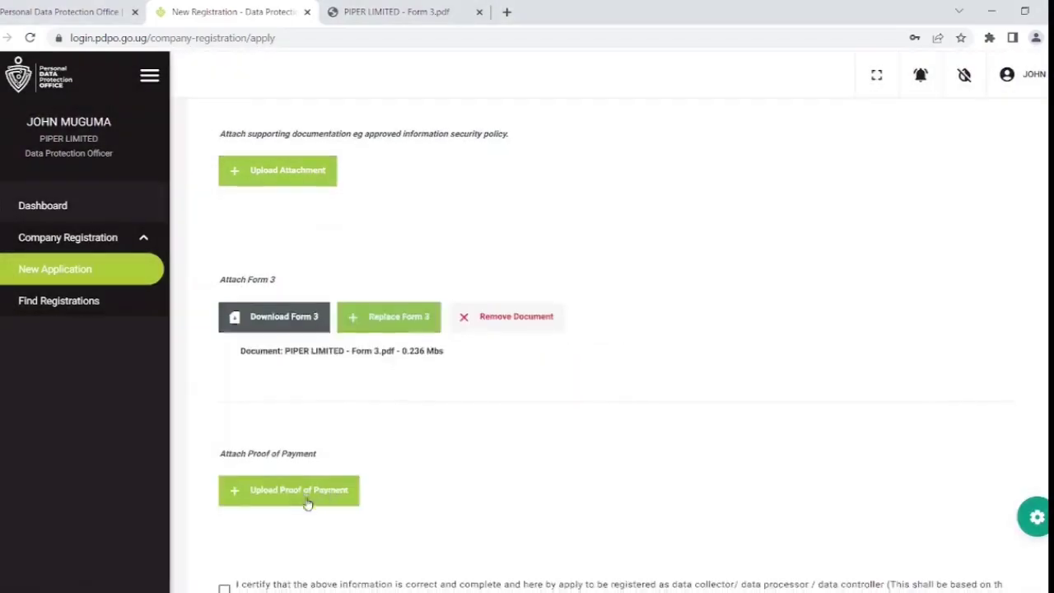
Tick the certification statement and attach the supporting documentation.
{"action": "scroll", "coordinate": [307, 503], "scroll_direction": "down", "scroll_amount": 2}
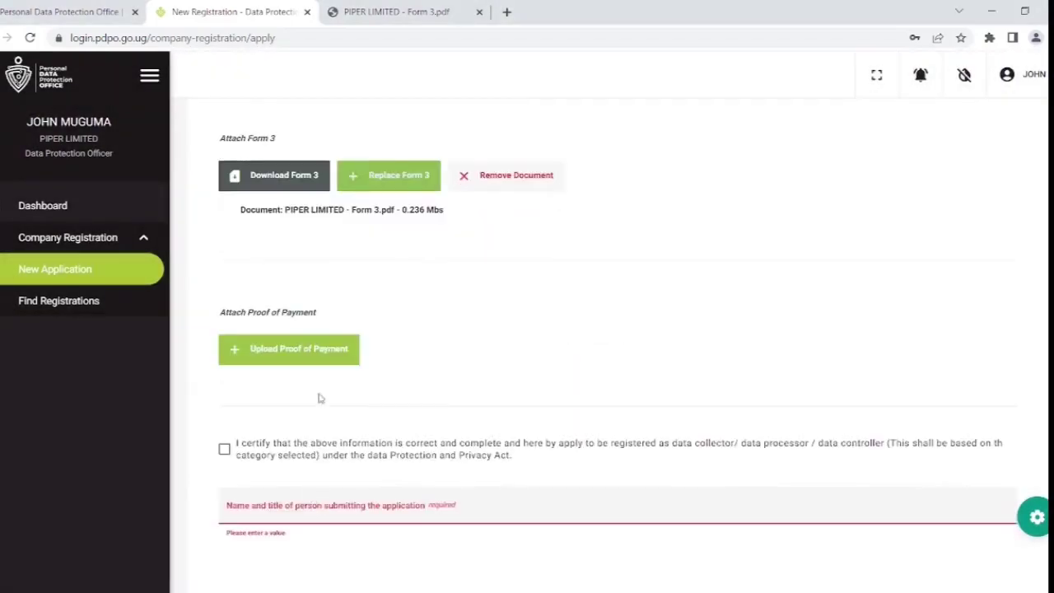
{"action": "scroll", "coordinate": [313, 358], "scroll_direction": "down", "scroll_amount": 1}
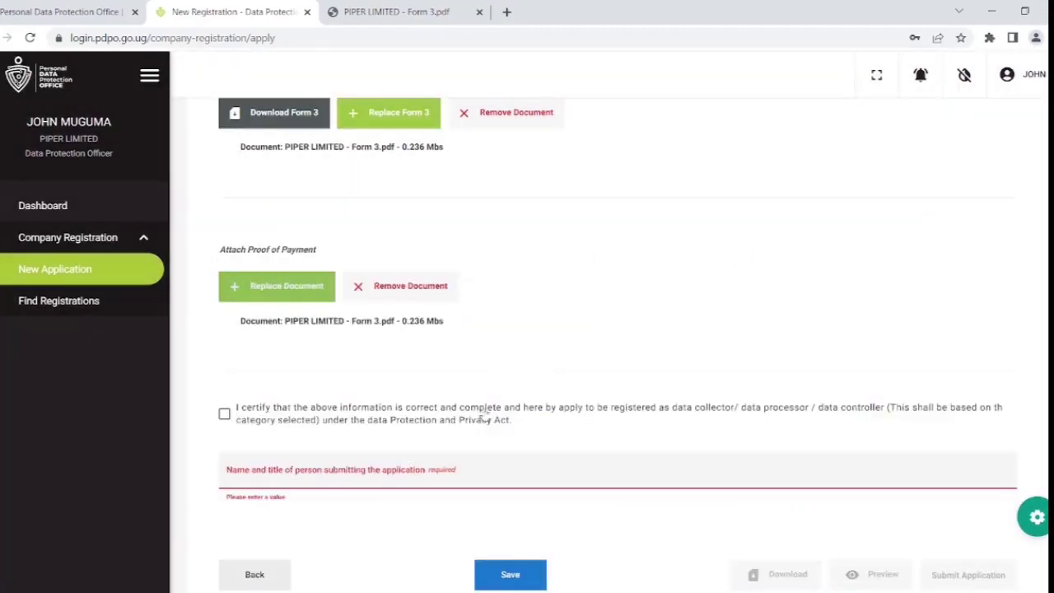
{"action": "left_click", "coordinate": [224, 413]}
{"action": "scroll", "coordinate": [494, 247], "scroll_direction": "up", "scroll_amount": 5}
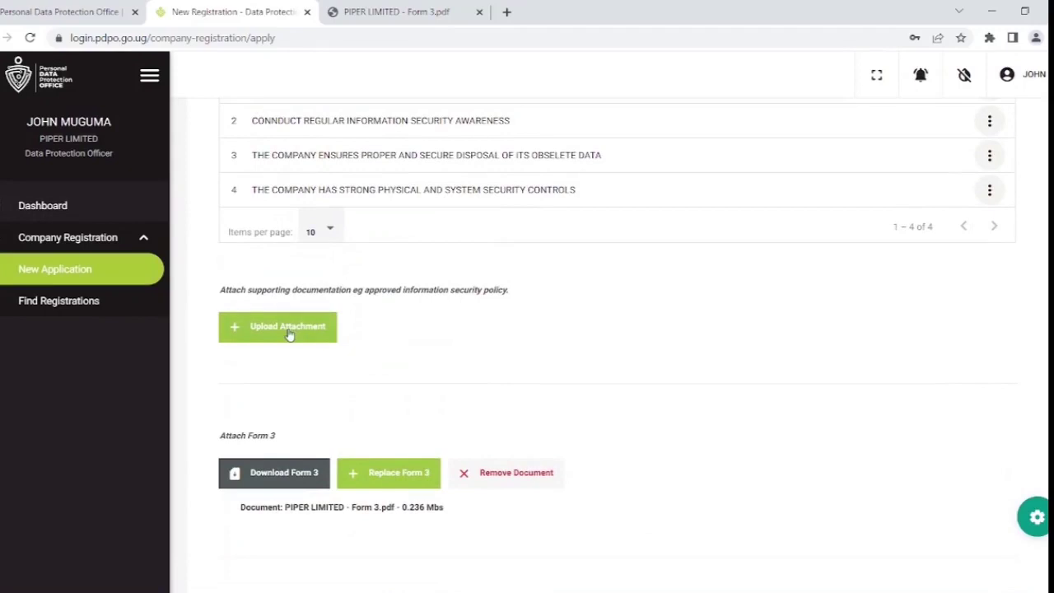
{"action": "left_click", "coordinate": [289, 331]}
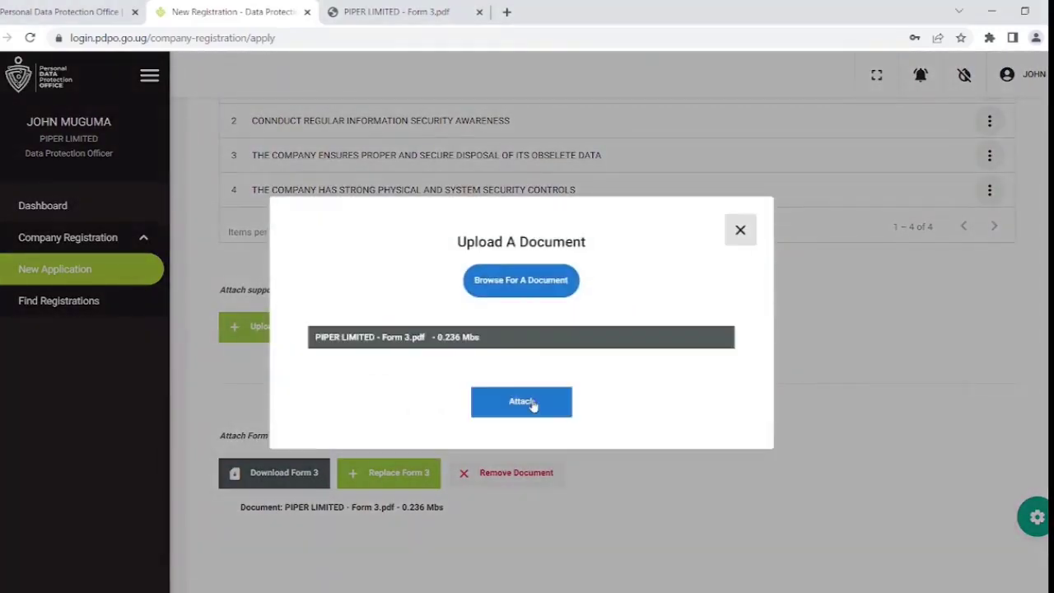
{"action": "left_click", "coordinate": [532, 403]}
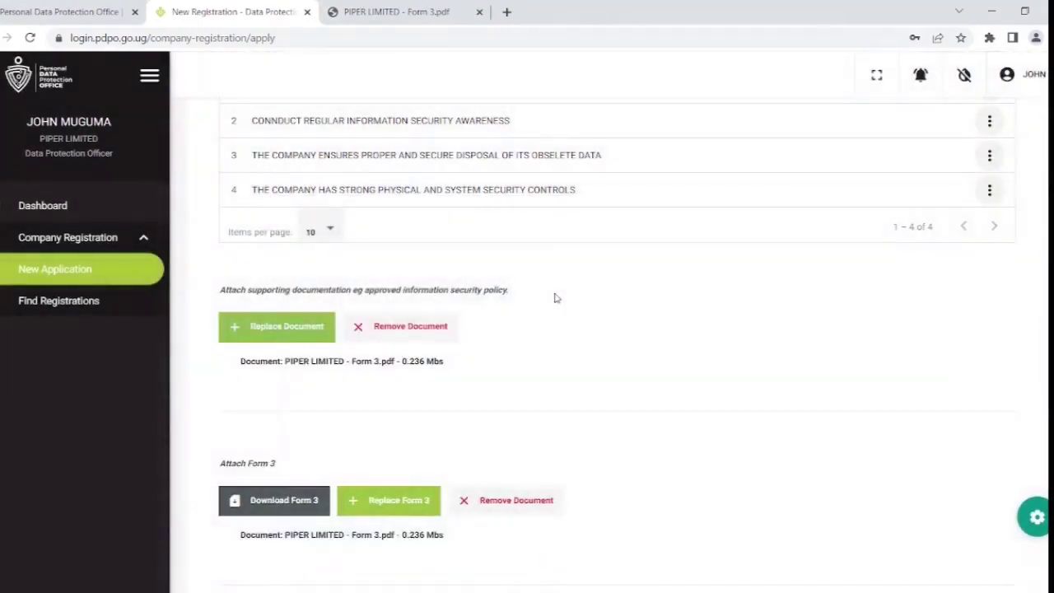
{"action": "scroll", "coordinate": [555, 297], "scroll_direction": "down", "scroll_amount": 5}
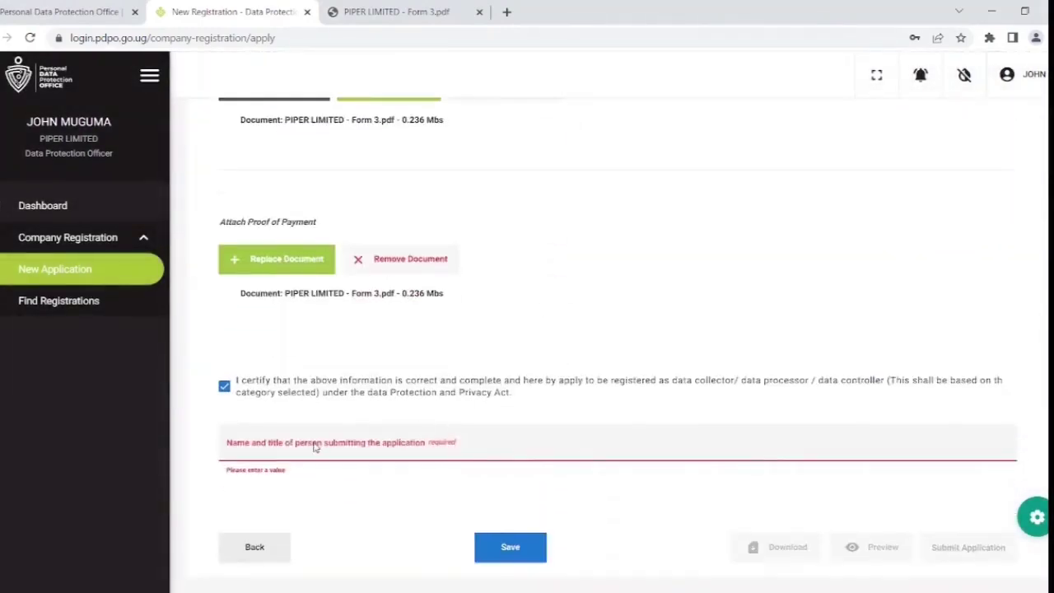
Fill in the submitter's name and title in the Name and title field and save the draft.
{"action": "left_click", "coordinate": [316, 448]}
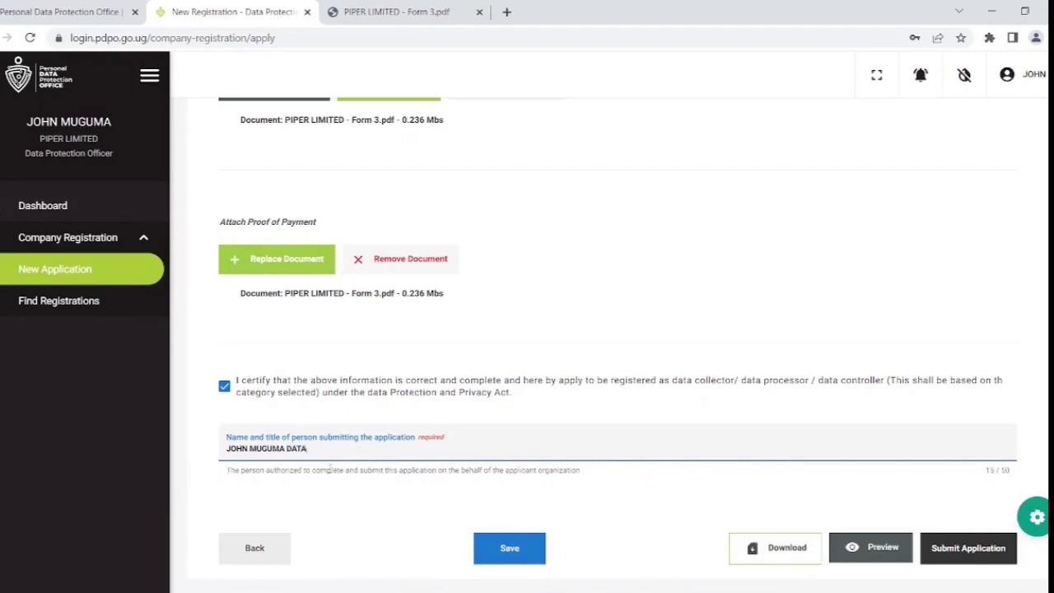
{"action": "type", "text": "ROTECTION OFFICER"}
{"action": "left_click", "coordinate": [512, 549]}
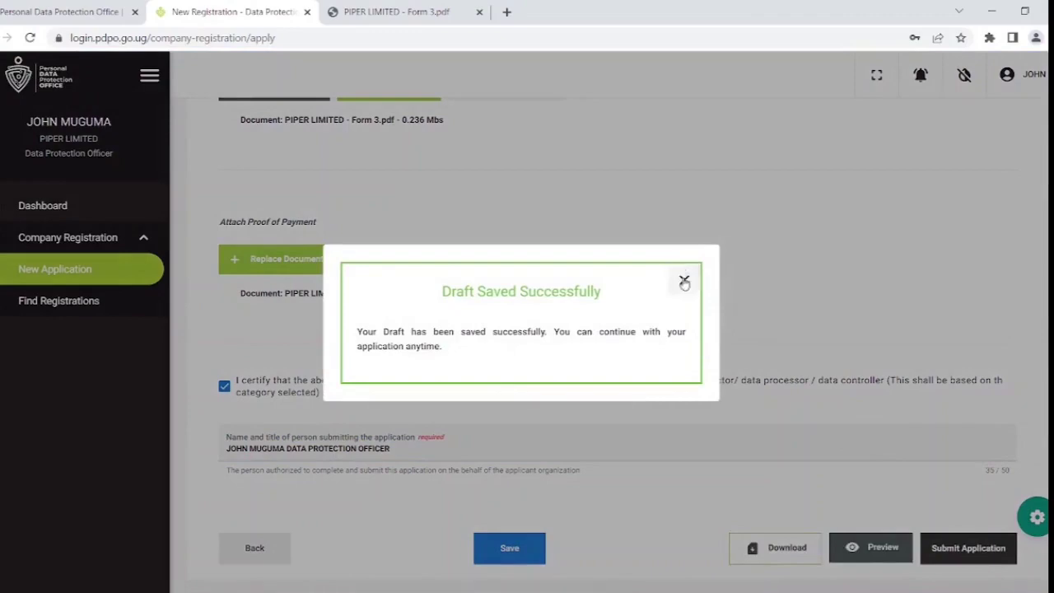
Review the full application in Preview, then submit the registration to PDPO.
{"action": "left_click", "coordinate": [684, 282]}
{"action": "left_click", "coordinate": [878, 554]}
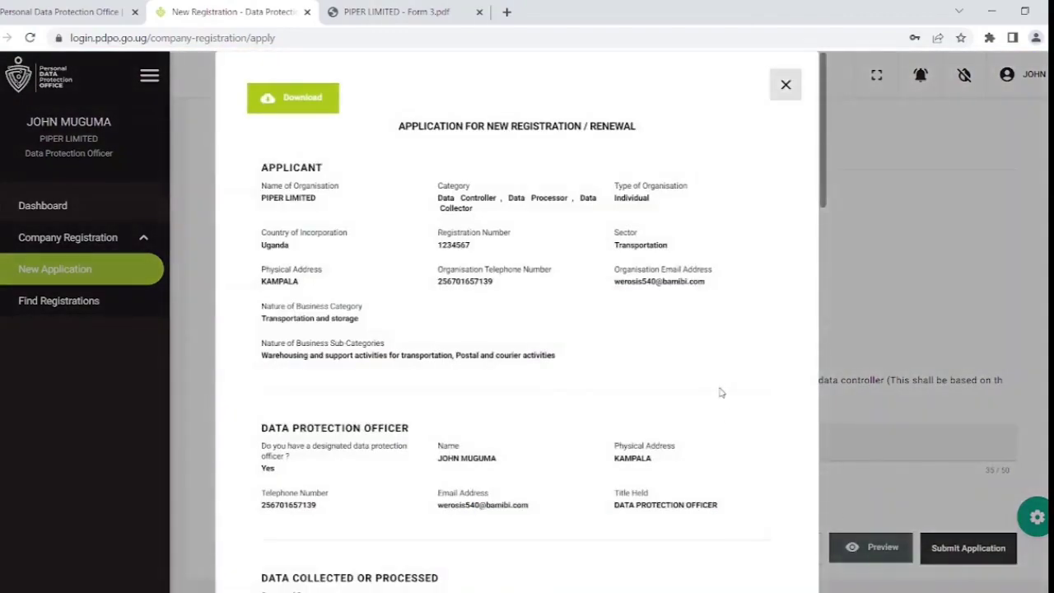
{"action": "scroll", "coordinate": [720, 393], "scroll_direction": "down", "scroll_amount": 12}
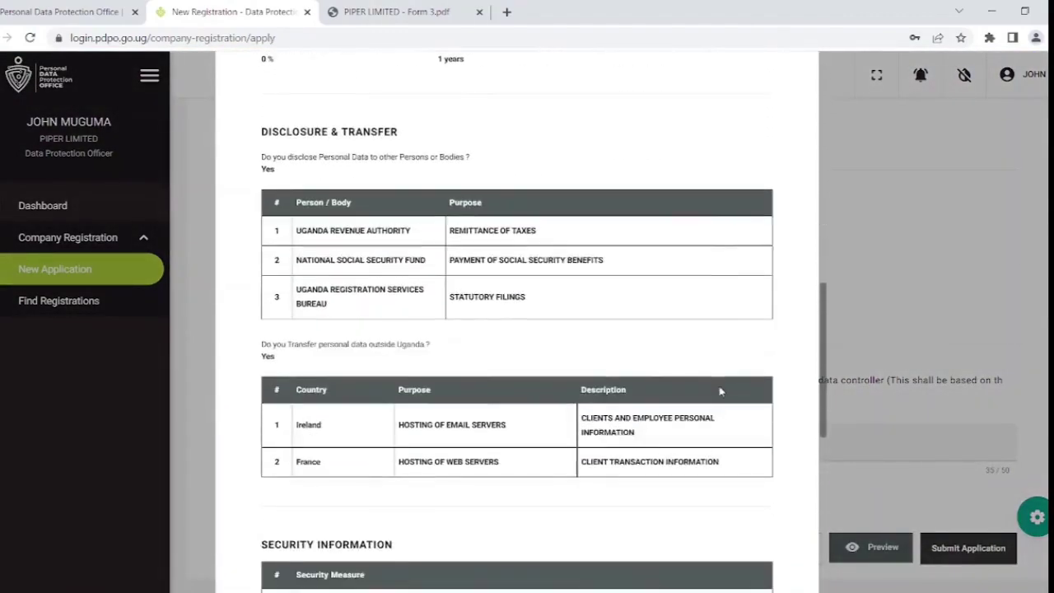
{"action": "scroll", "coordinate": [720, 391], "scroll_direction": "down", "scroll_amount": 6}
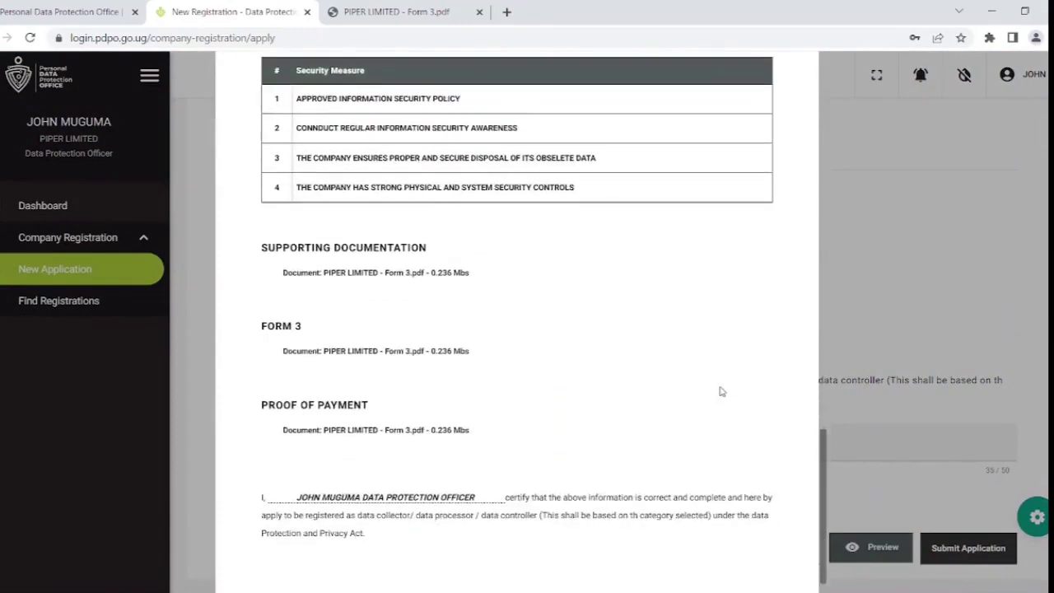
{"action": "left_click", "coordinate": [970, 560]}
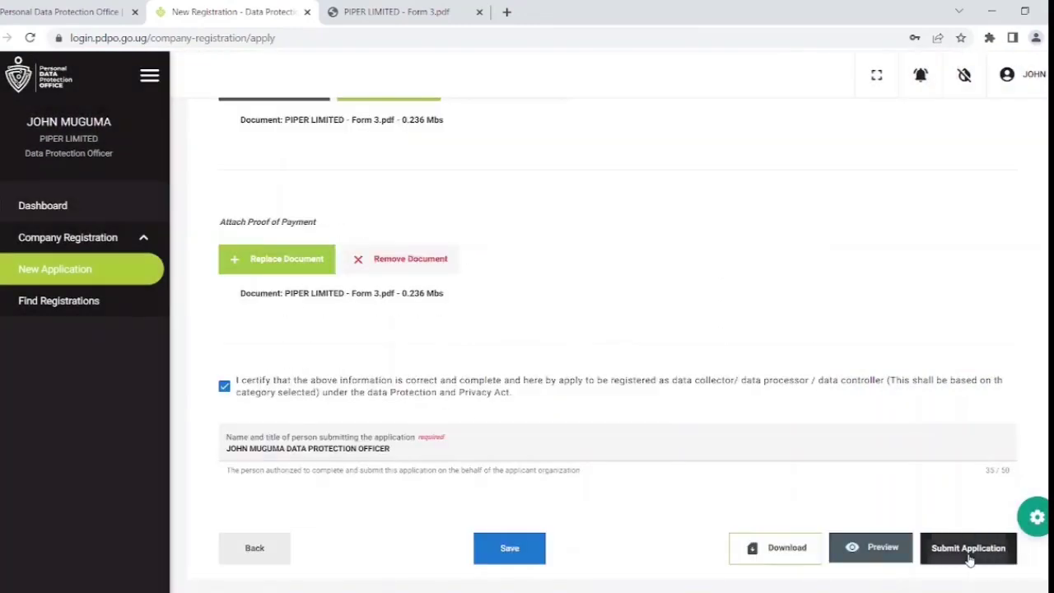
{"action": "left_click", "coordinate": [970, 549]}
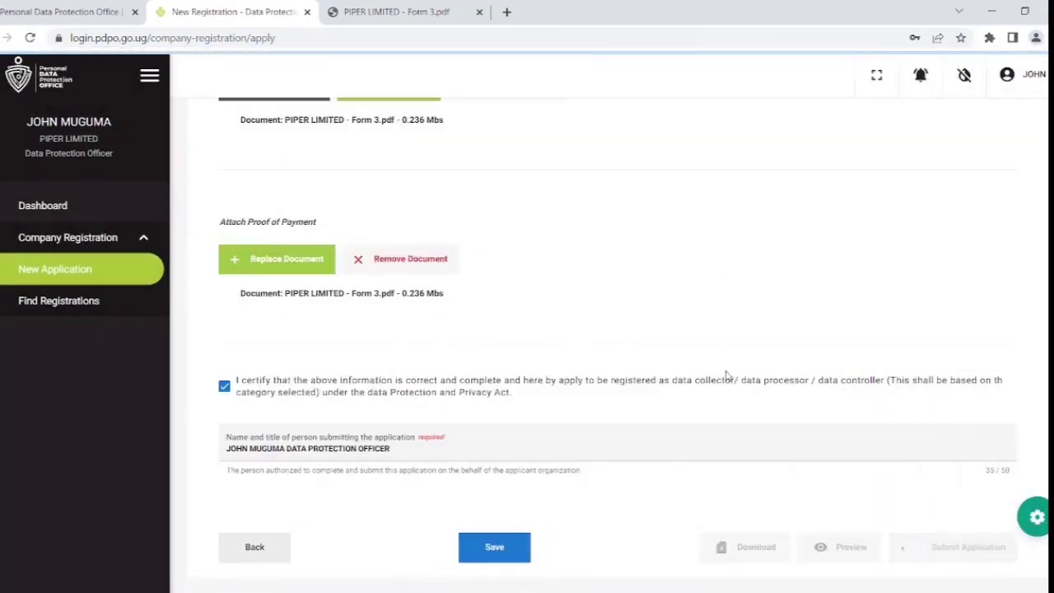